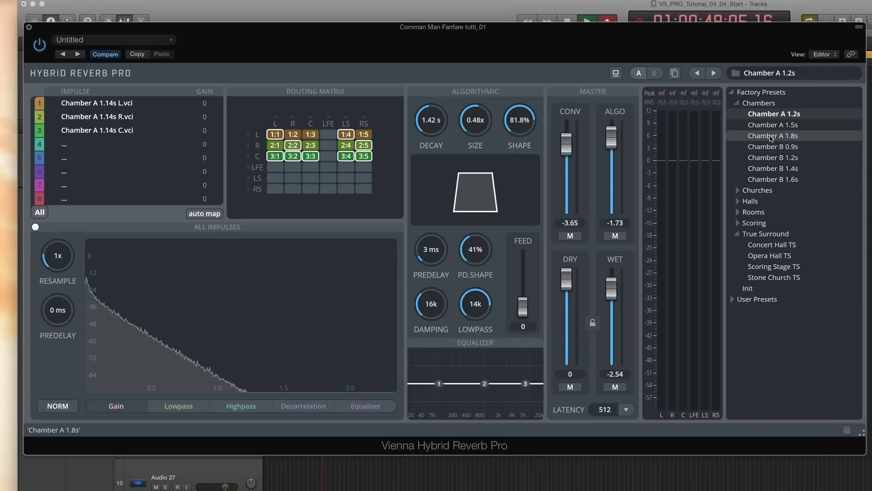
Browse the factory preset folders and load the Studio A 1.2s preset from Rooms
{"action": "left_click", "coordinate": [737, 105]}
{"action": "left_click", "coordinate": [737, 114]}
{"action": "left_click", "coordinate": [737, 114]}
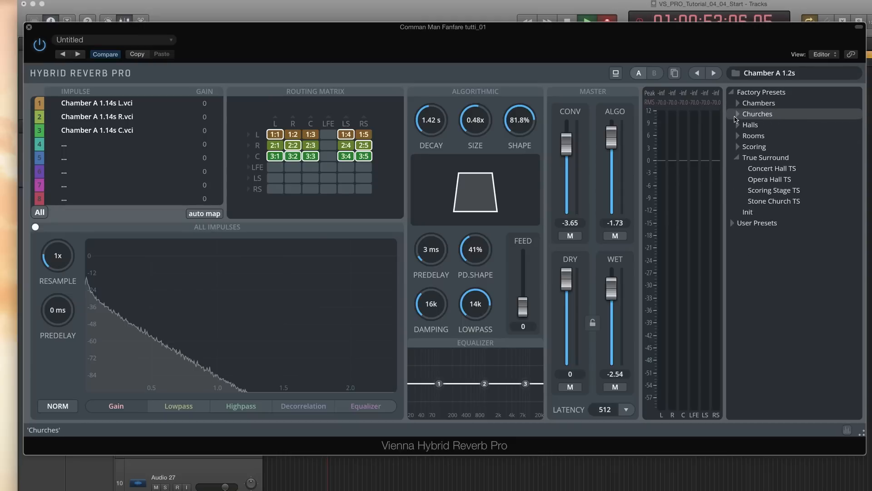
{"action": "left_click", "coordinate": [737, 124]}
{"action": "left_click", "coordinate": [737, 124]}
{"action": "left_click", "coordinate": [736, 135]}
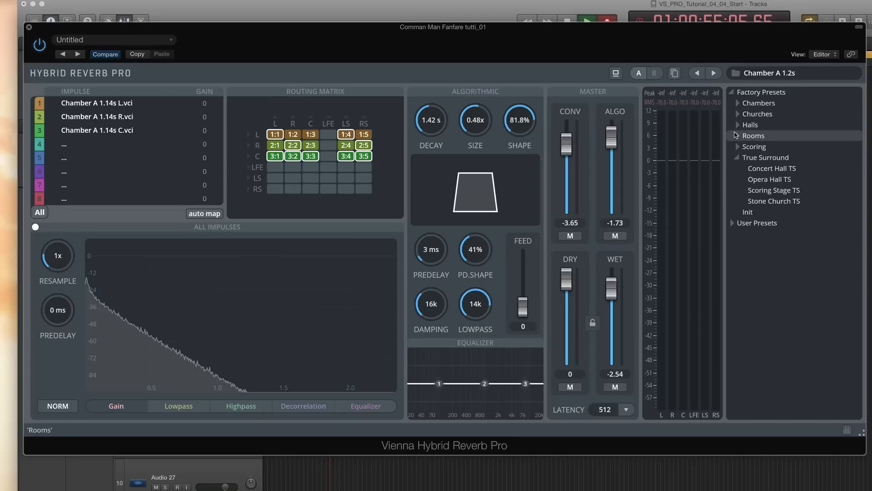
{"action": "left_click", "coordinate": [752, 157]}
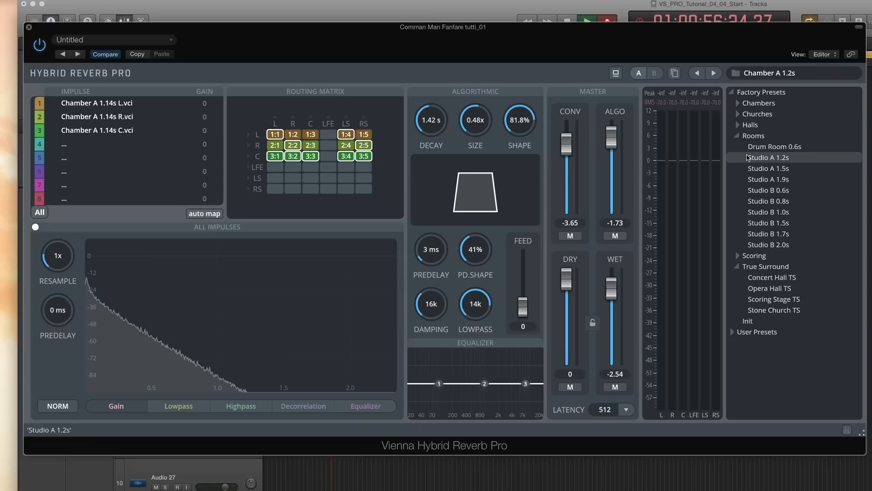
{"action": "double_click", "coordinate": [747, 157]}
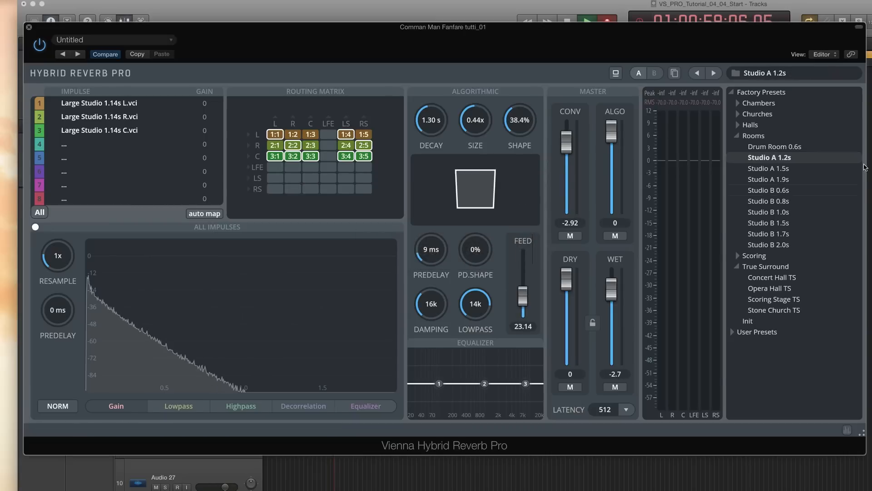
Collapse the Rooms folder and load the Init preset
{"action": "left_click", "coordinate": [737, 135]}
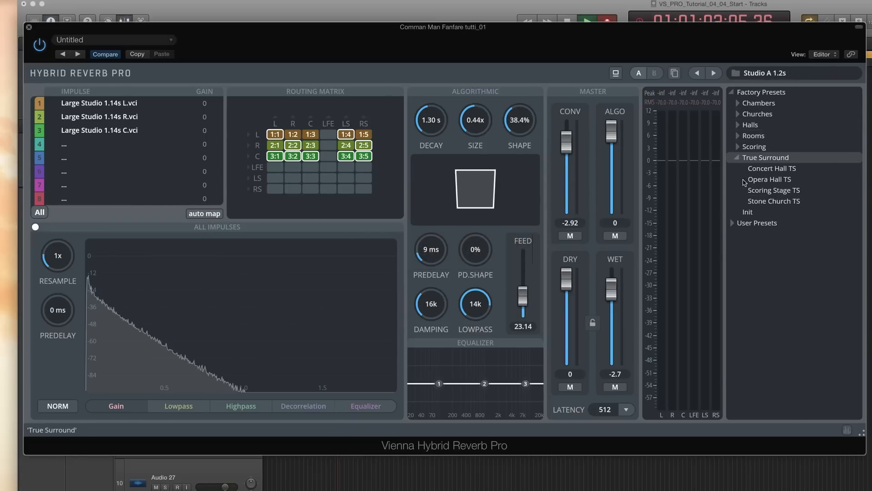
{"action": "double_click", "coordinate": [747, 212]}
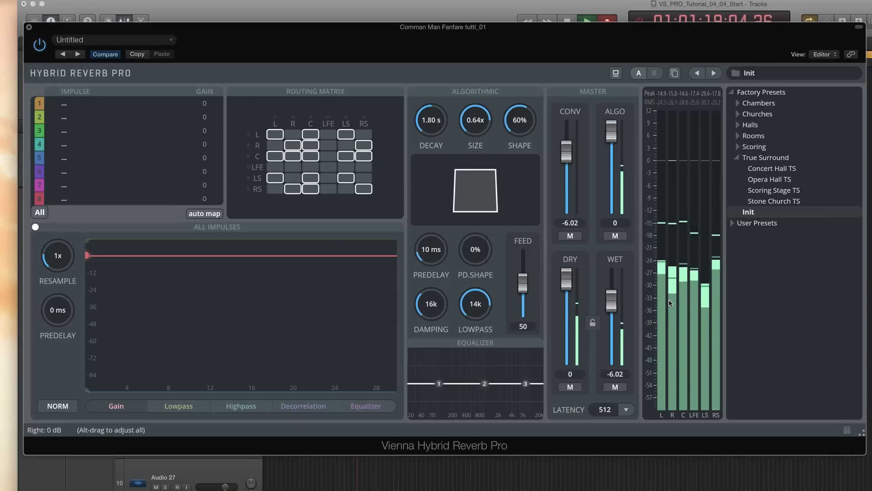
Load the Concert Hall TS surround preset and raise the wet level to about -2 dB
{"action": "double_click", "coordinate": [764, 171]}
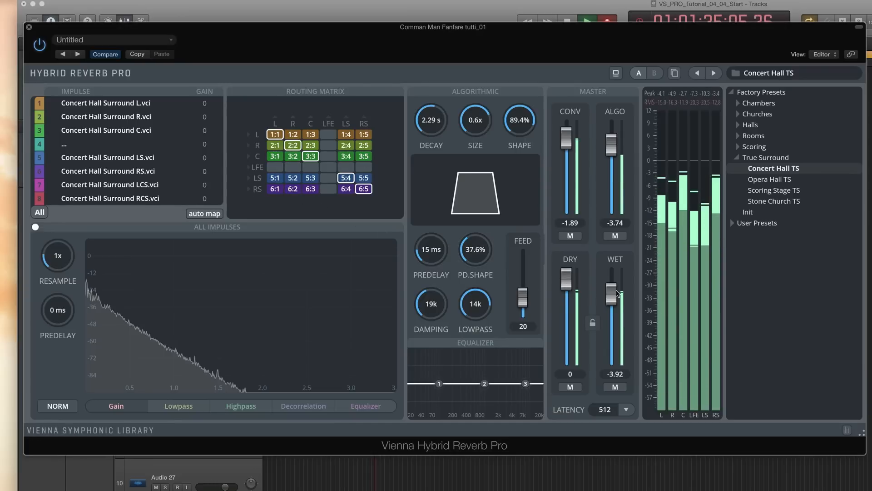
{"action": "left_click_drag", "start_coordinate": [612, 296], "coordinate": [613, 288]}
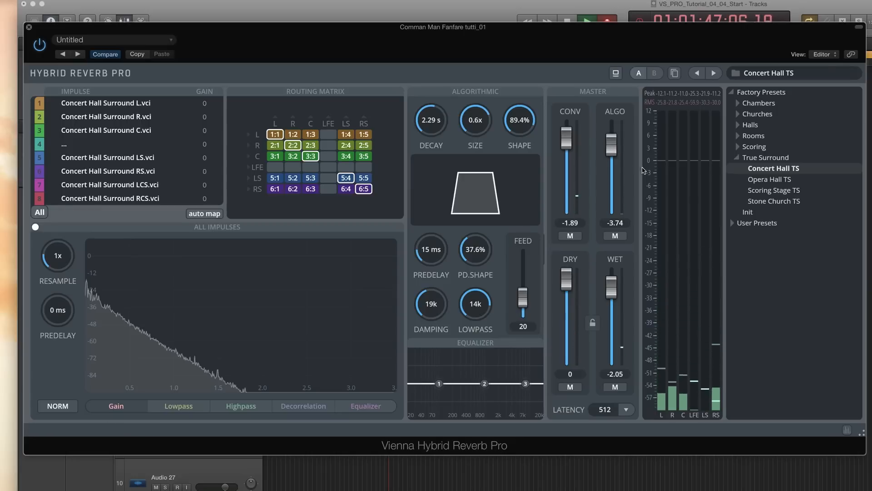
Load the Opera Hall TS surround preset
{"action": "left_click", "coordinate": [750, 182]}
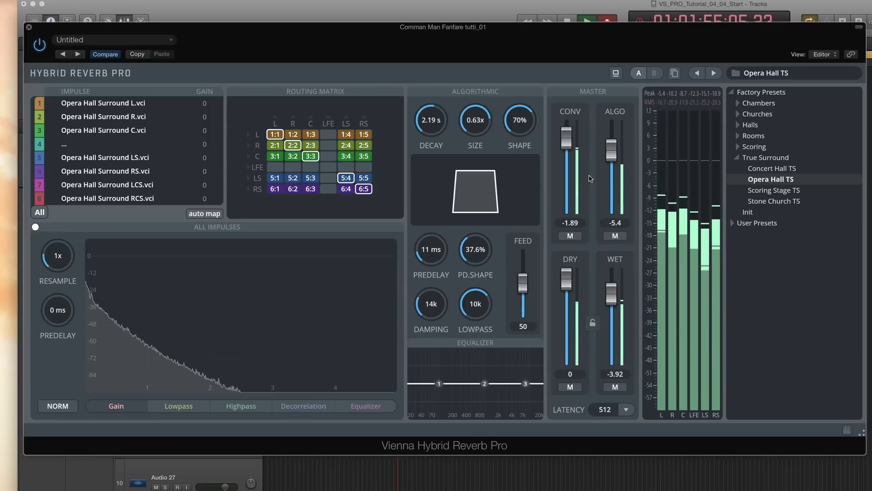
{"action": "left_click_drag", "start_coordinate": [567, 281], "coordinate": [565, 281]}
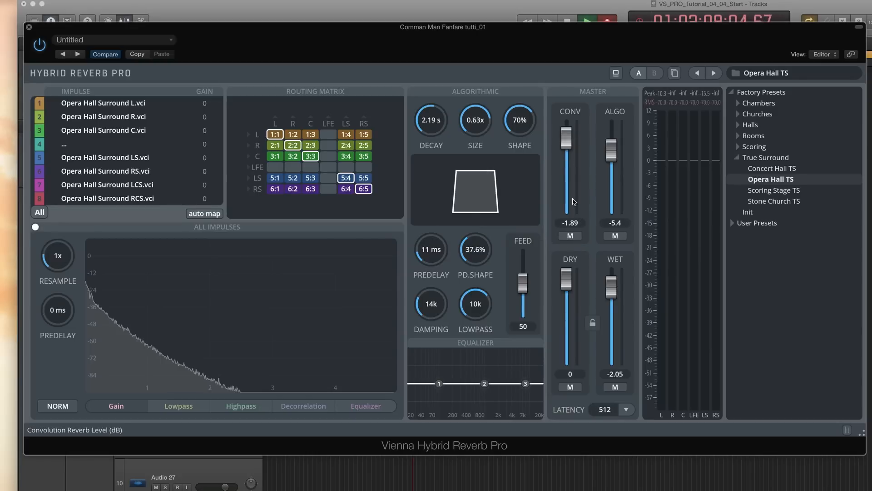
Mute the algorithmic reverb and reset the wet and convolution levels to 0 dB
{"action": "left_click", "coordinate": [615, 236]}
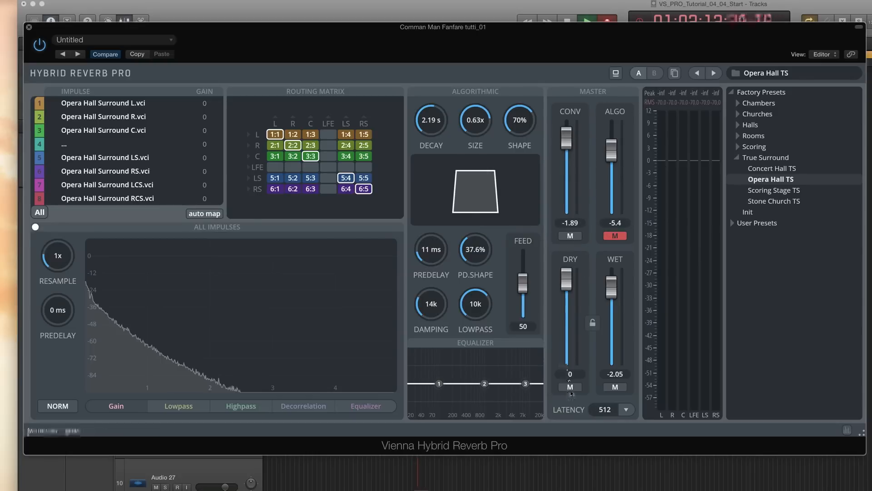
{"action": "double_click", "coordinate": [613, 288]}
{"action": "double_click", "coordinate": [568, 138]}
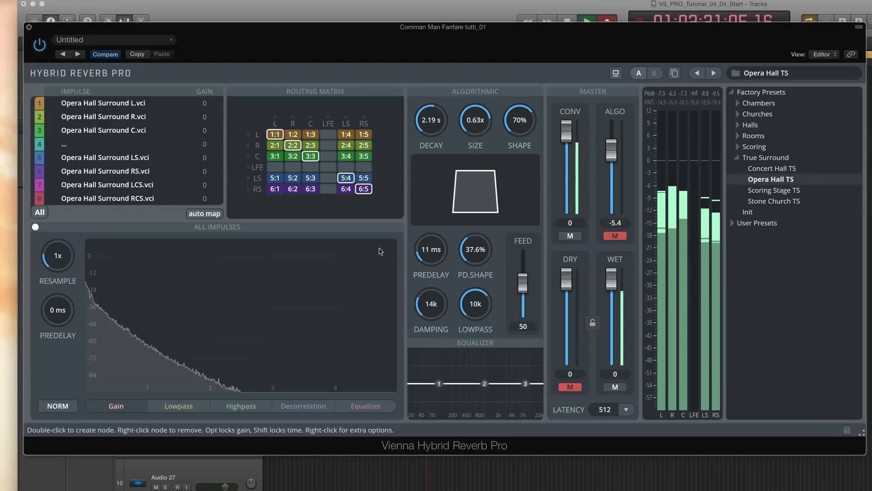
Mute the convolution reverb instead, unmuting the algorithmic one and setting its level to 0 dB
{"action": "left_click", "coordinate": [570, 236]}
{"action": "left_click", "coordinate": [615, 235]}
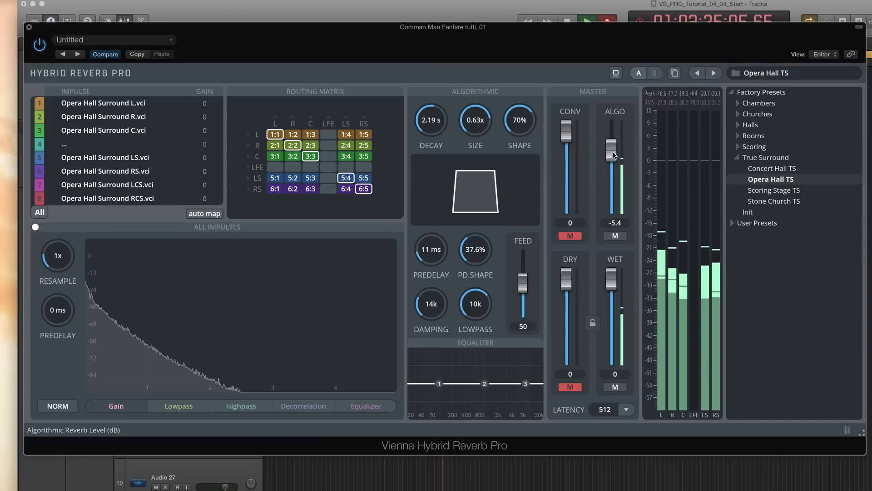
{"action": "left_click_drag", "start_coordinate": [613, 155], "coordinate": [613, 134]}
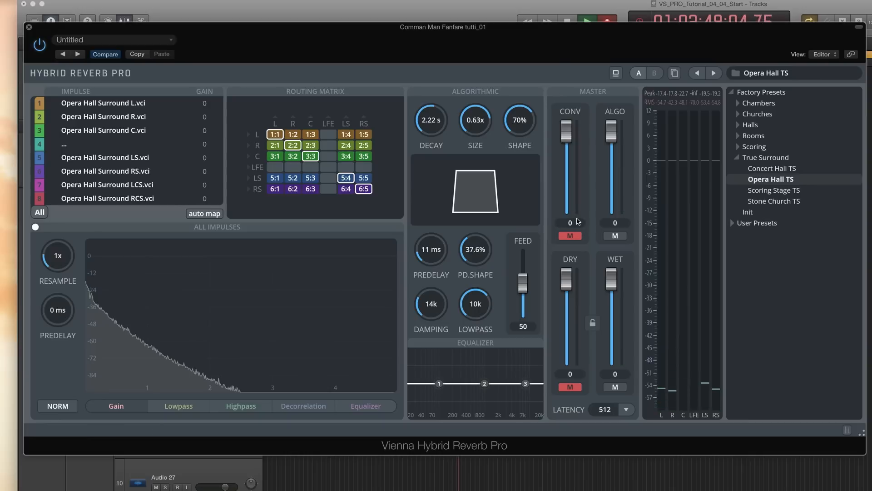
Unmute the convolution reverb and balance the convolution and algorithmic levels to about -2 and -3 dB
{"action": "left_click", "coordinate": [571, 236]}
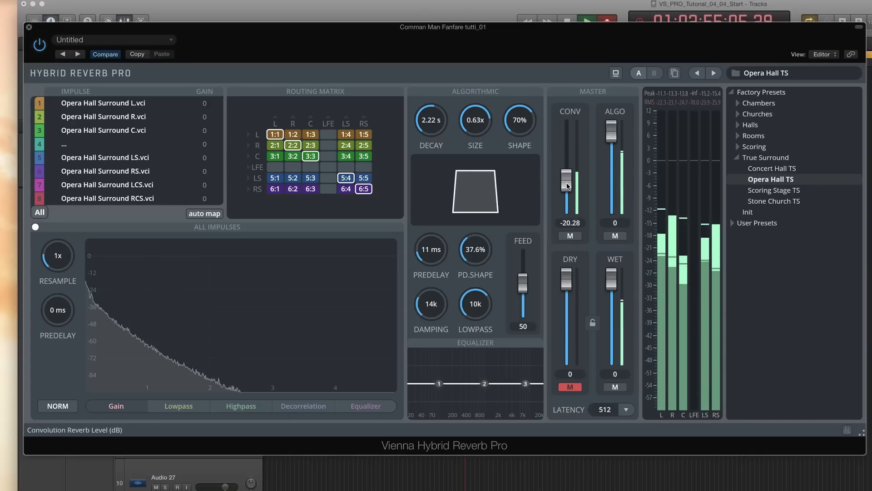
{"action": "left_click_drag", "start_coordinate": [567, 182], "coordinate": [561, 148]}
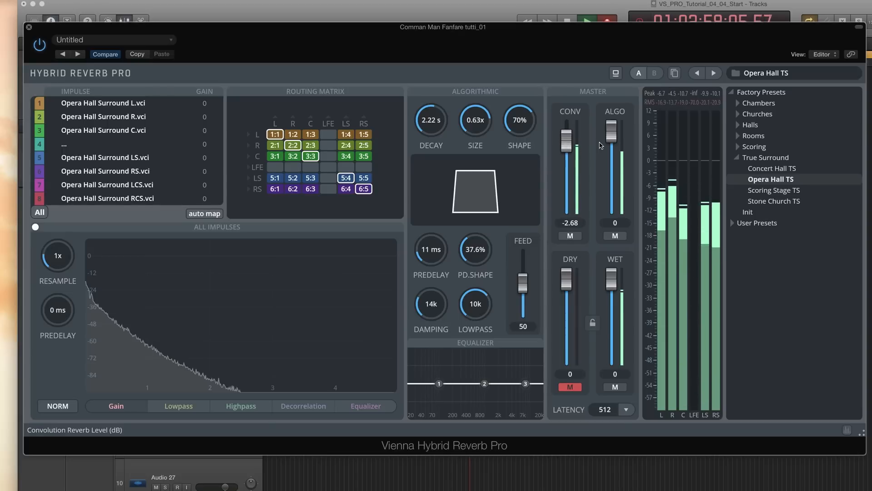
{"action": "left_click_drag", "start_coordinate": [609, 132], "coordinate": [564, 143]}
Lengthen the algorithmic decay to 2.35 s and set the convolution level to -2.68 dB
{"action": "left_click_drag", "start_coordinate": [431, 121], "coordinate": [431, 119]}
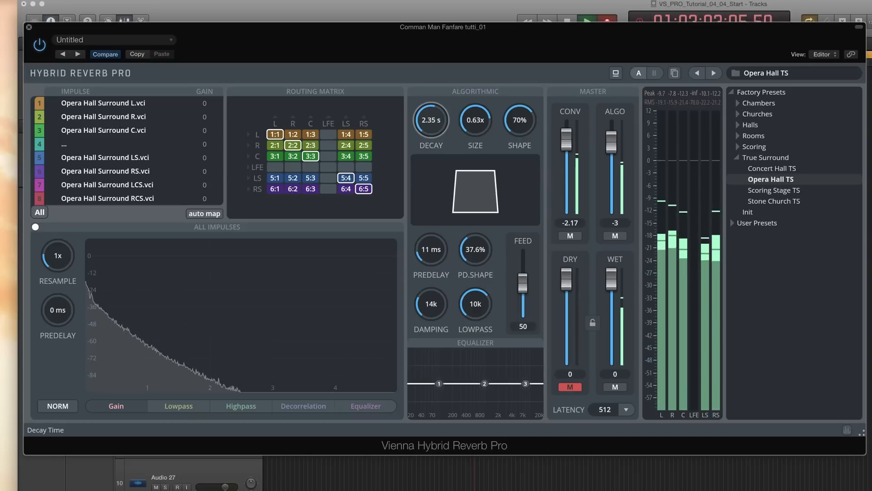
{"action": "left_click_drag", "start_coordinate": [564, 143], "coordinate": [563, 145]}
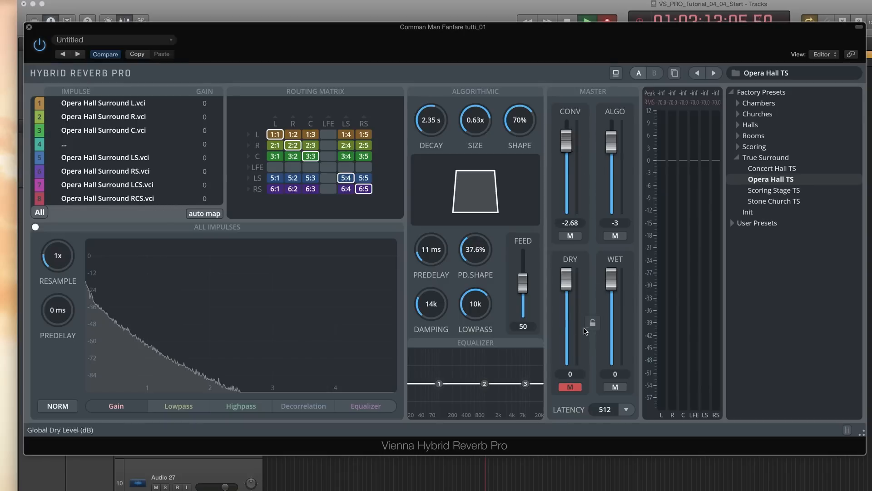
Lower the dry and wet levels to about -1.8 and -2.6 dB and lock dry/wet settings against preset loading
{"action": "left_click_drag", "start_coordinate": [611, 278], "coordinate": [567, 296]}
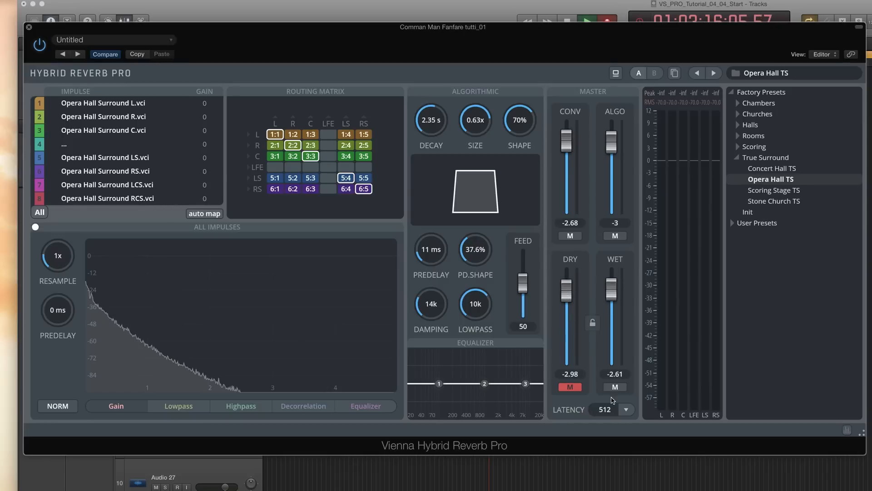
{"action": "left_click", "coordinate": [593, 323]}
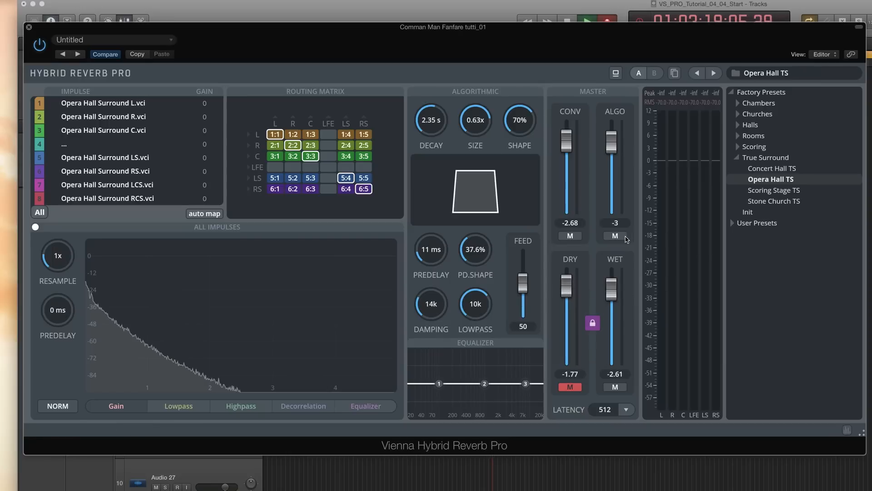
Load the Scoring Stage TS preset and browse the impulse response files for the first impulse slot without changing it
{"action": "double_click", "coordinate": [716, 189]}
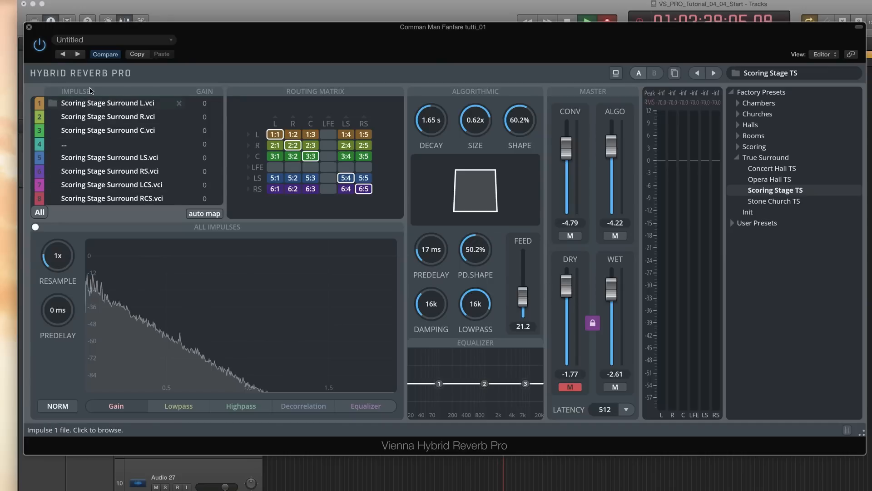
{"action": "left_click", "coordinate": [89, 106]}
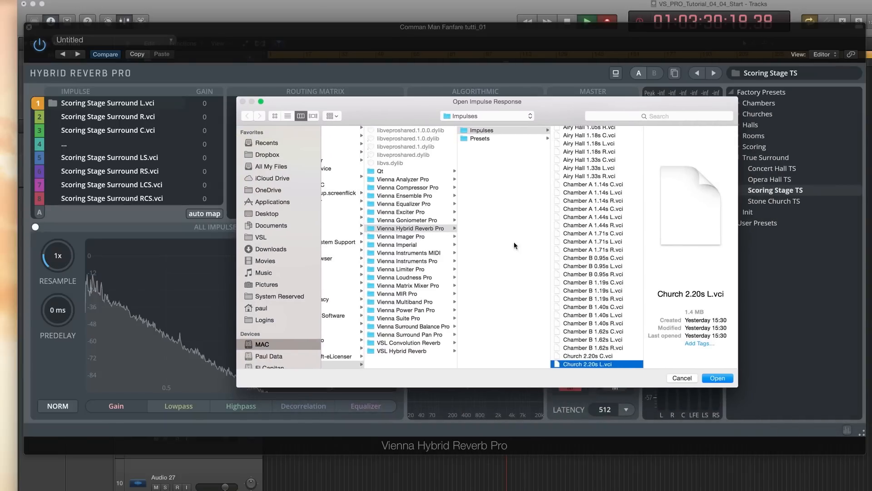
{"action": "scroll", "coordinate": [586, 242], "scroll_direction": "down", "scroll_amount": 15}
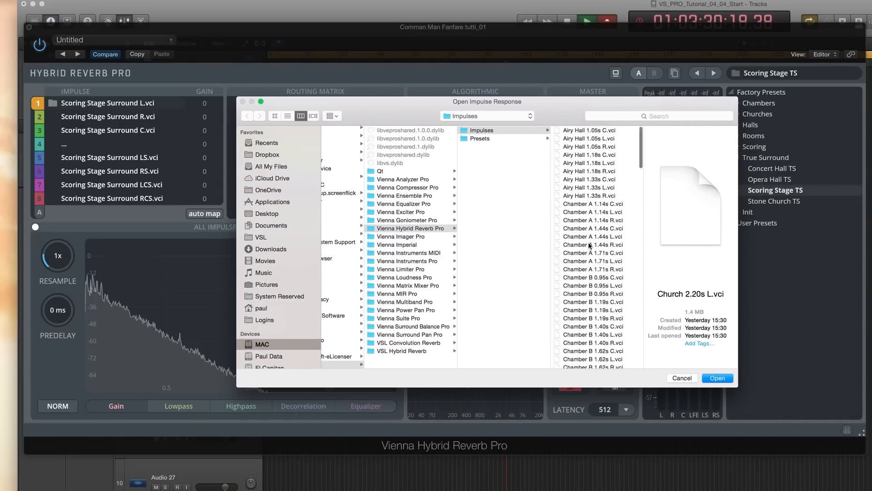
{"action": "scroll", "coordinate": [592, 244], "scroll_direction": "down", "scroll_amount": 5}
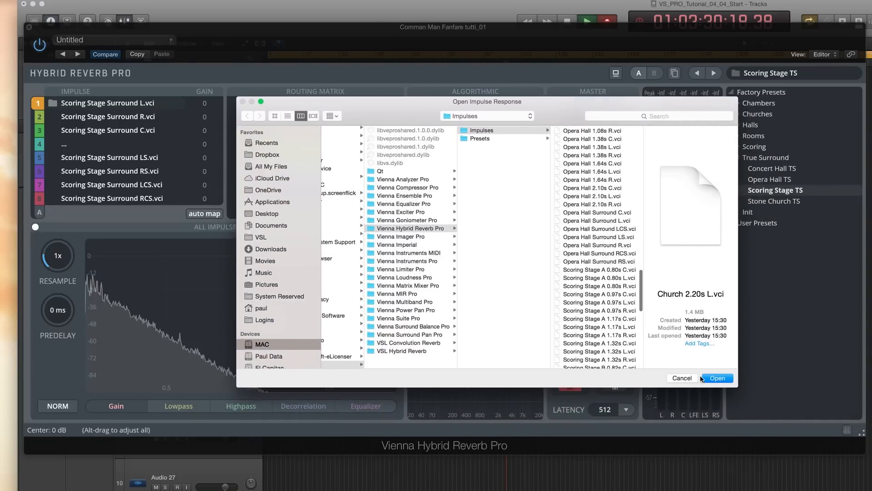
{"action": "left_click", "coordinate": [681, 378]}
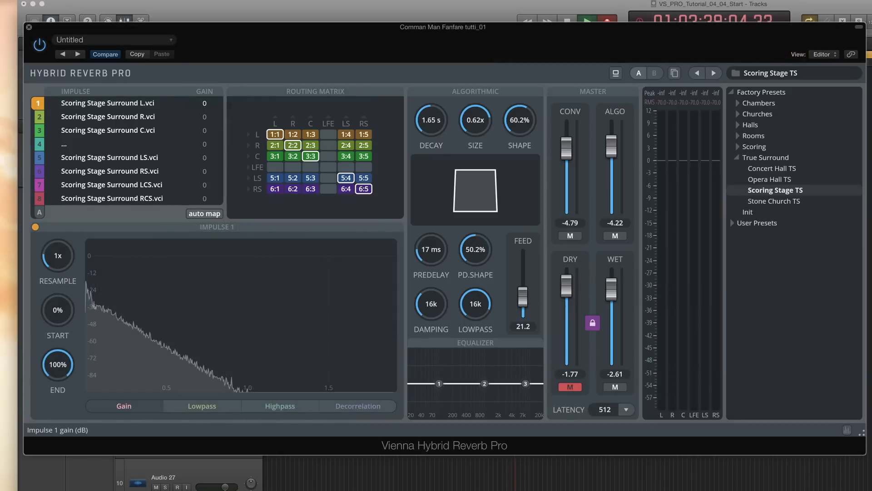
Try lowering the first impulse's gain, then restore it to 0 dB
{"action": "left_click_drag", "start_coordinate": [204, 103], "coordinate": [205, 110]}
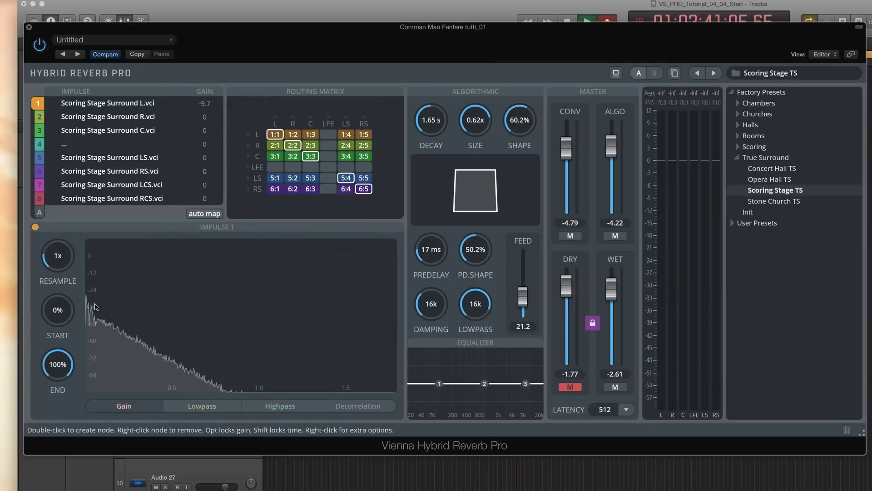
{"action": "left_click_drag", "start_coordinate": [204, 103], "coordinate": [204, 97]}
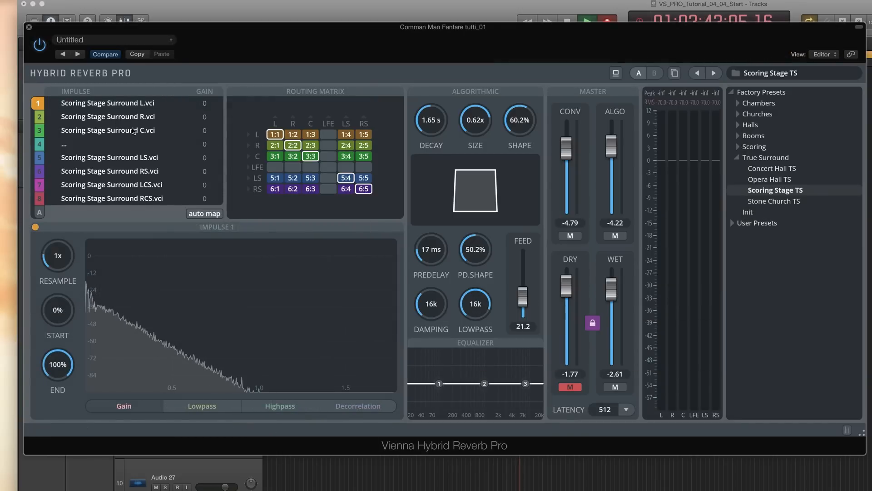
Select impulses 2, 3 and 6 in turn to view their envelopes, returning to impulse 1
{"action": "left_click", "coordinate": [38, 119]}
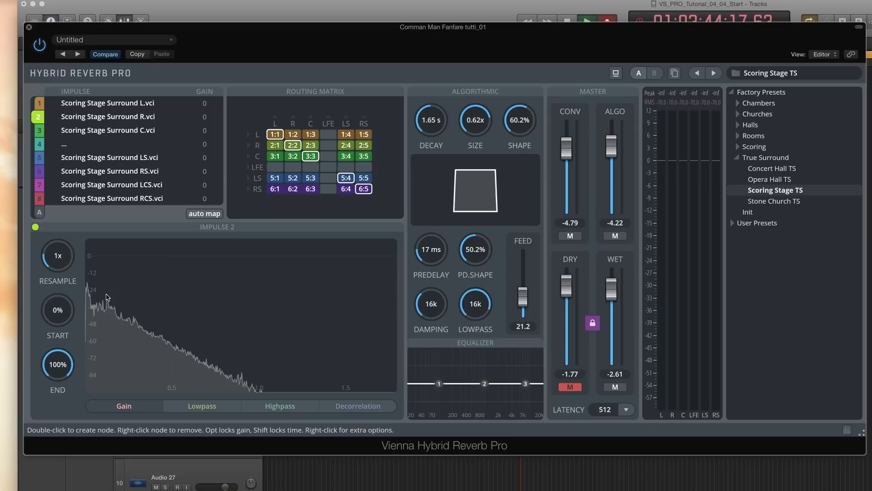
{"action": "left_click", "coordinate": [39, 131]}
{"action": "left_click", "coordinate": [39, 160]}
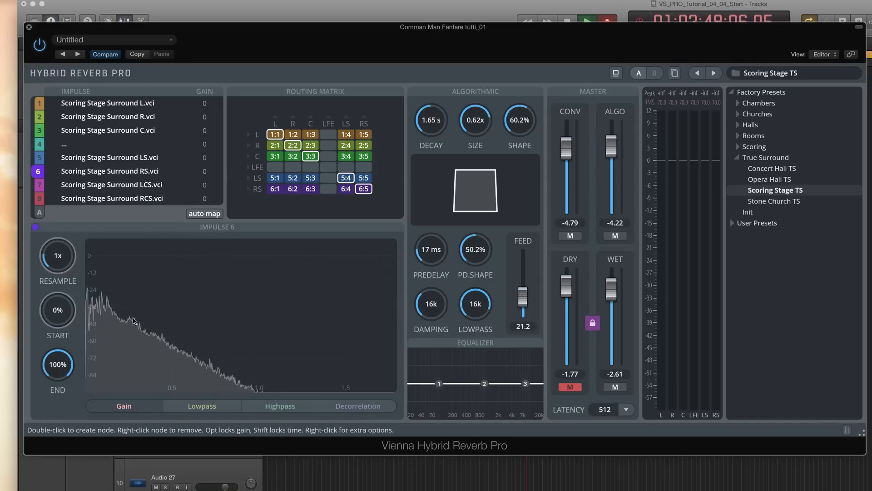
{"action": "left_click", "coordinate": [38, 103]}
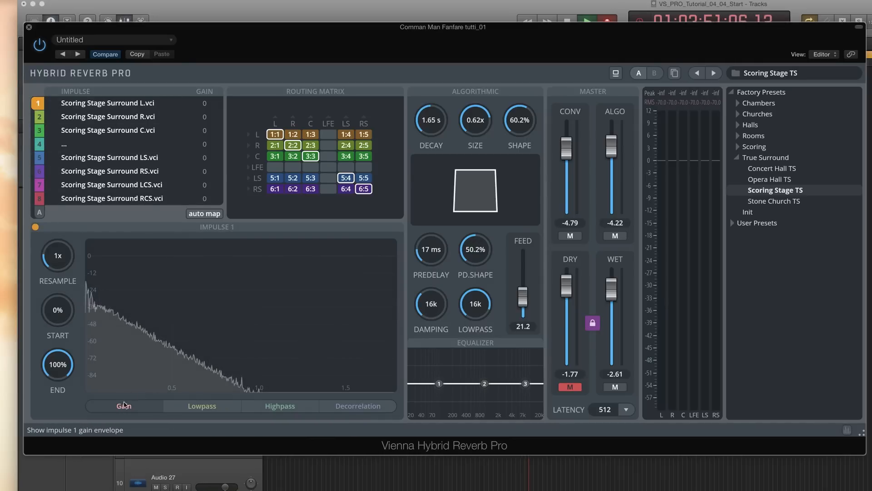
Add a two-node gain envelope to impulse 1 that drops from 0 dB to about -12 dB early on
{"action": "double_click", "coordinate": [93, 308]}
{"action": "double_click", "coordinate": [133, 308]}
{"action": "left_click_drag", "start_coordinate": [133, 308], "coordinate": [139, 274]}
{"action": "left_click_drag", "start_coordinate": [93, 308], "coordinate": [94, 249]}
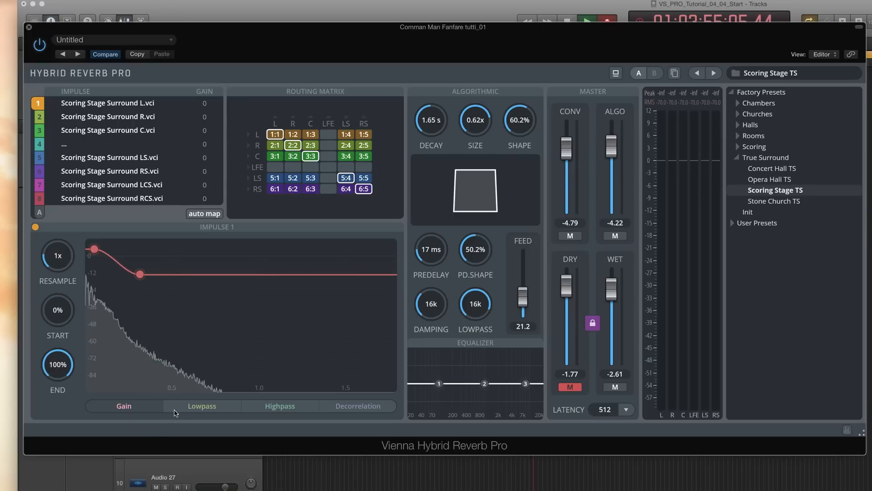
Add a lowpass envelope to impulse 1 that falls to a lower cutoff over time
{"action": "left_click", "coordinate": [202, 405]}
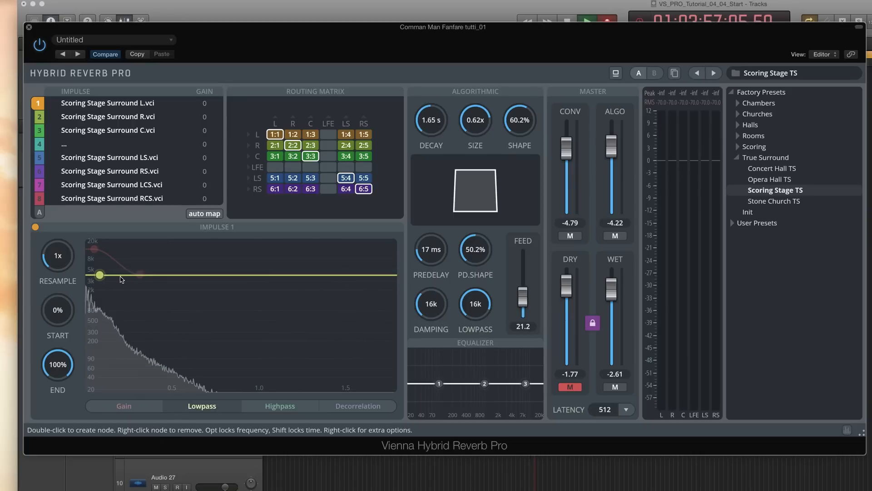
{"action": "double_click", "coordinate": [122, 275]}
{"action": "left_click_drag", "start_coordinate": [121, 275], "coordinate": [182, 312]}
Add a decorrelation envelope to impulse 1 rising from about 55 to about 85 over time
{"action": "left_click", "coordinate": [280, 405]}
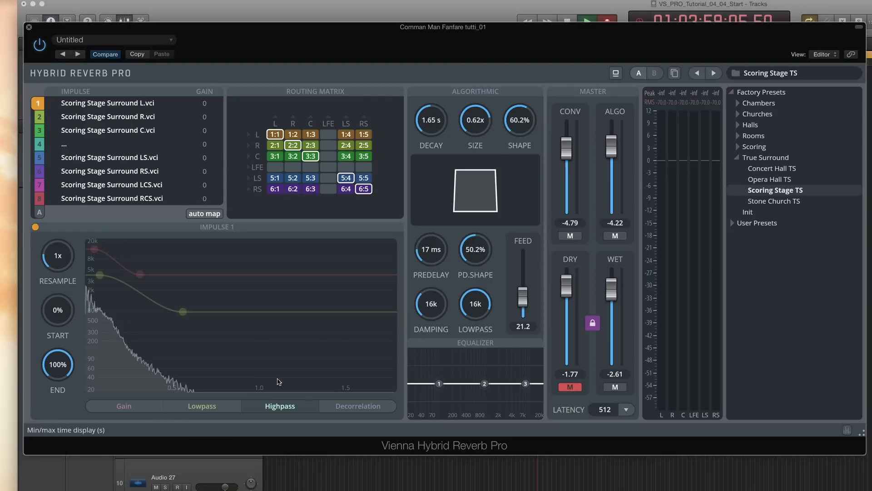
{"action": "left_click", "coordinate": [358, 405]}
{"action": "double_click", "coordinate": [116, 308]}
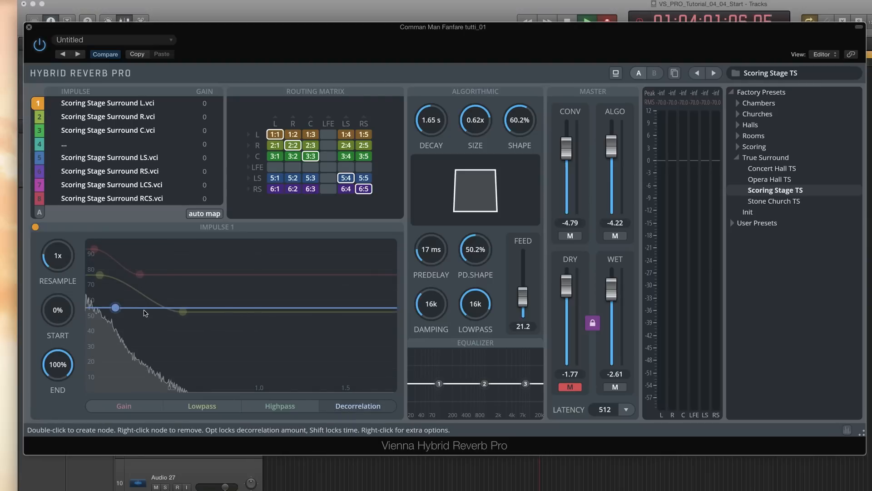
{"action": "double_click", "coordinate": [145, 312]}
{"action": "left_click_drag", "start_coordinate": [145, 312], "coordinate": [182, 263]}
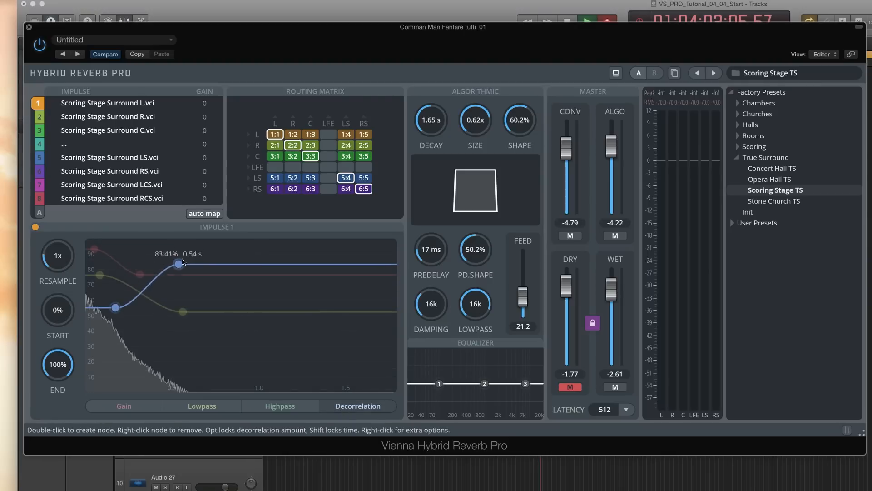
Reset impulse 1's gain envelope, then reset all of its envelopes
{"action": "right_click", "coordinate": [213, 288]}
{"action": "left_click", "coordinate": [225, 295]}
{"action": "left_click", "coordinate": [225, 295]}
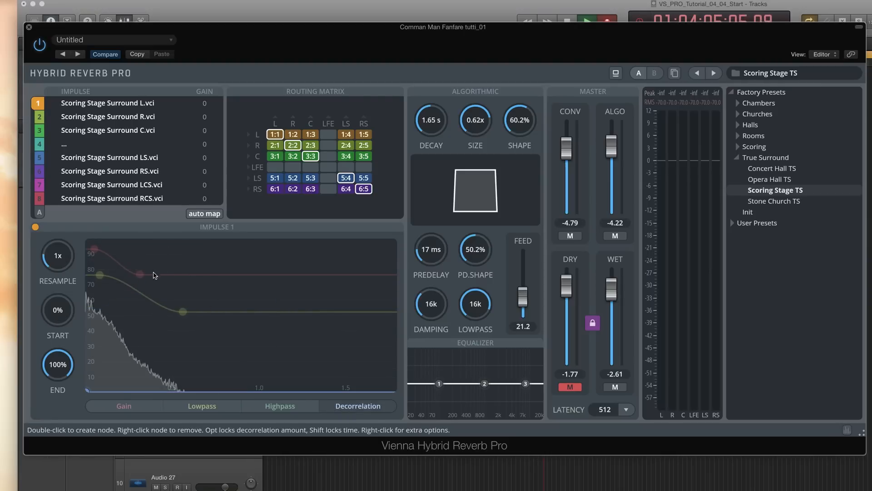
{"action": "right_click", "coordinate": [181, 291]}
{"action": "left_click", "coordinate": [202, 308]}
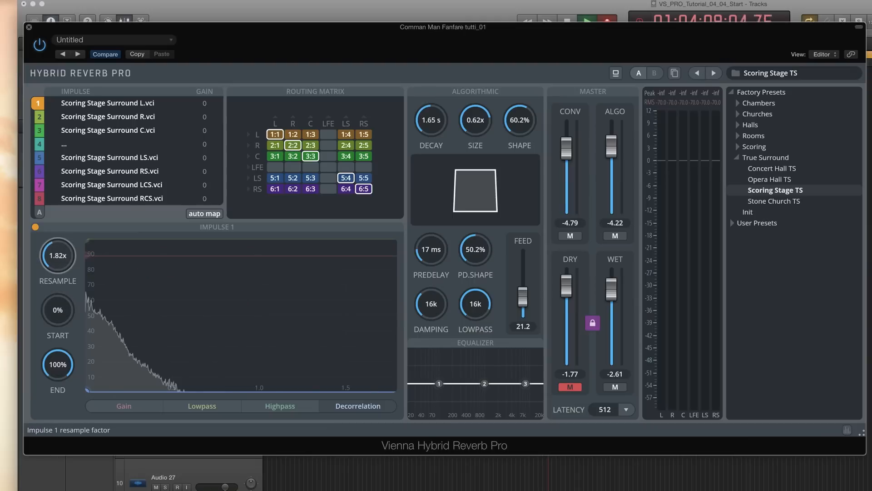
Raise the resample factor of impulse 1 to about 2.34x and of impulse 2 to about 2.68x
{"action": "left_click_drag", "start_coordinate": [51, 266], "coordinate": [49, 234]}
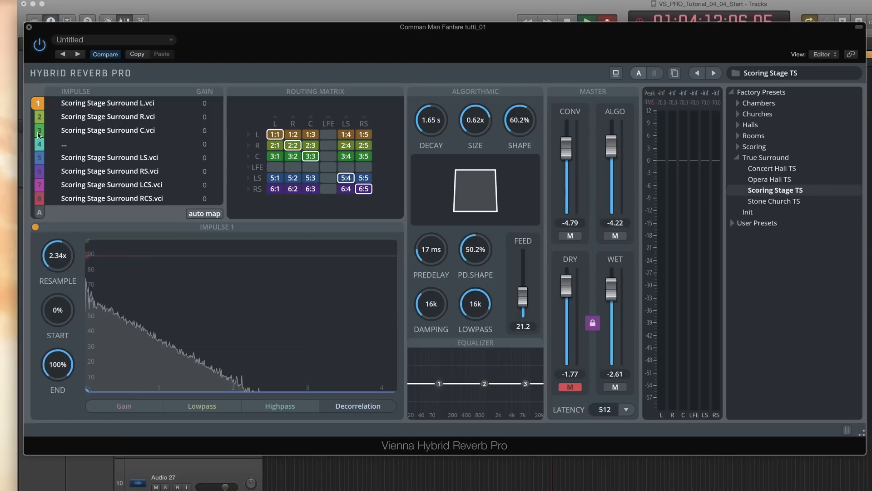
{"action": "left_click", "coordinate": [37, 117]}
{"action": "left_click_drag", "start_coordinate": [58, 263], "coordinate": [58, 236]}
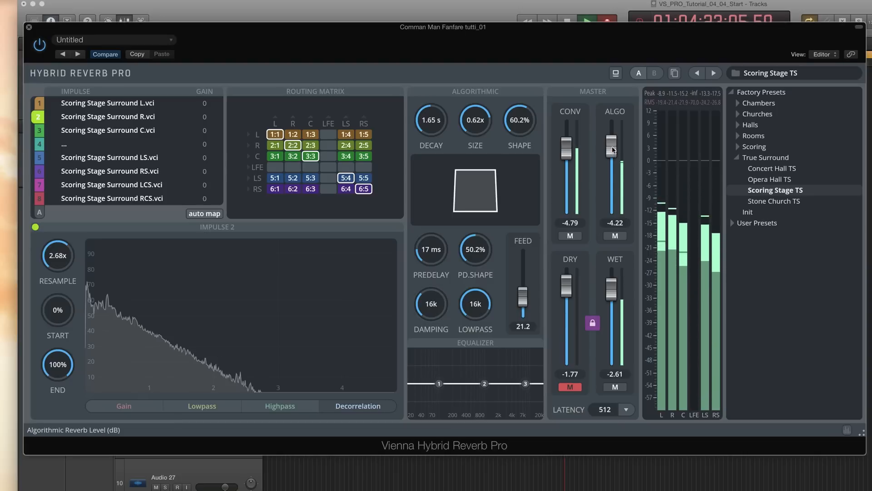
Lower the algorithmic master level to -21.93 dB and raise the convolution level to 0 dB
{"action": "left_click_drag", "start_coordinate": [613, 149], "coordinate": [613, 186]}
{"action": "left_click_drag", "start_coordinate": [566, 148], "coordinate": [566, 129]}
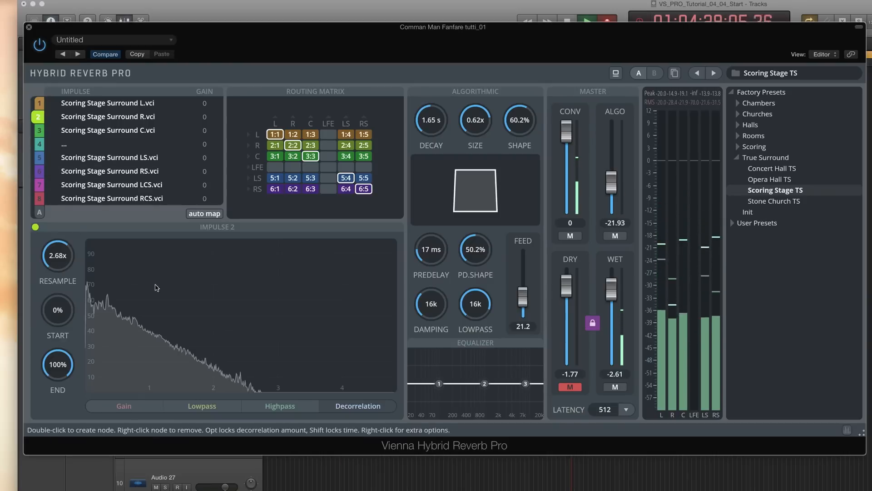
Reset the resample factor of impulse 2 and impulse 1 back to 1x
{"action": "double_click", "coordinate": [63, 263]}
{"action": "left_click", "coordinate": [38, 106]}
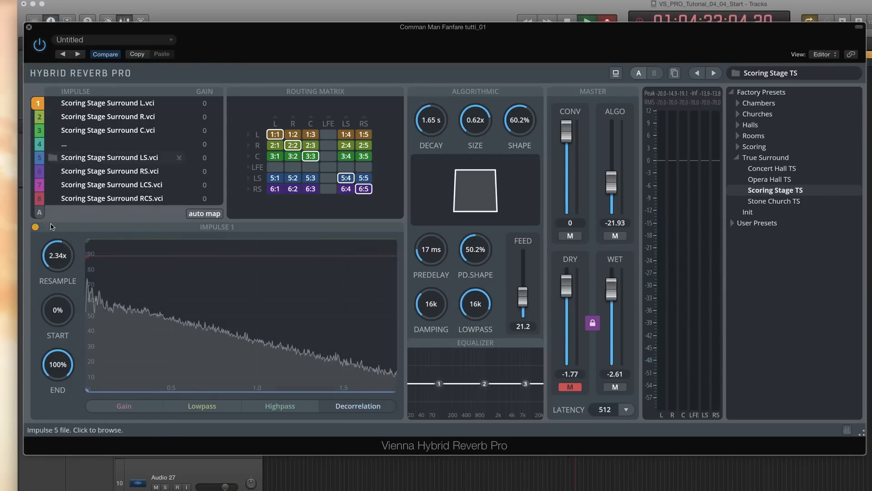
{"action": "double_click", "coordinate": [63, 262]}
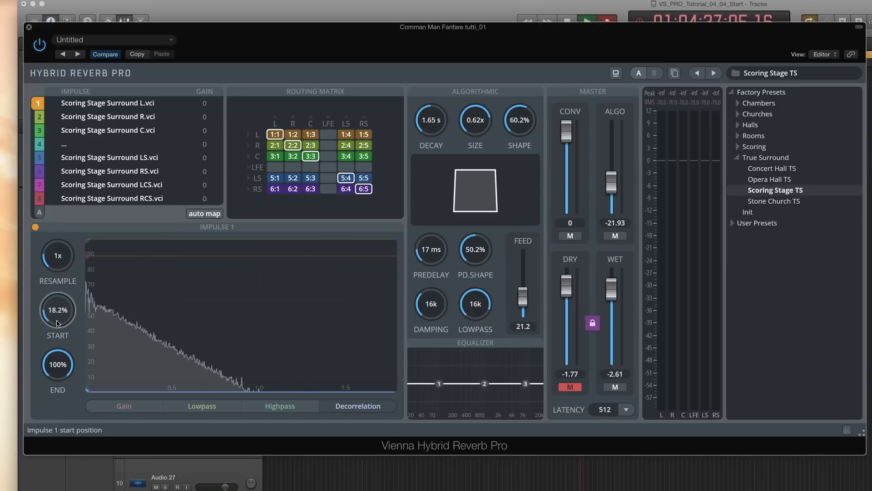
Try different start and end positions for impulse 1, returning them to 0% and 100%
{"action": "mouse_move", "coordinate": [56, 320]}
{"action": "left_mouse_down"}
{"action": "mouse_move", "coordinate": [55, 309]}
{"action": "mouse_move", "coordinate": [57, 321]}
{"action": "left_mouse_up"}
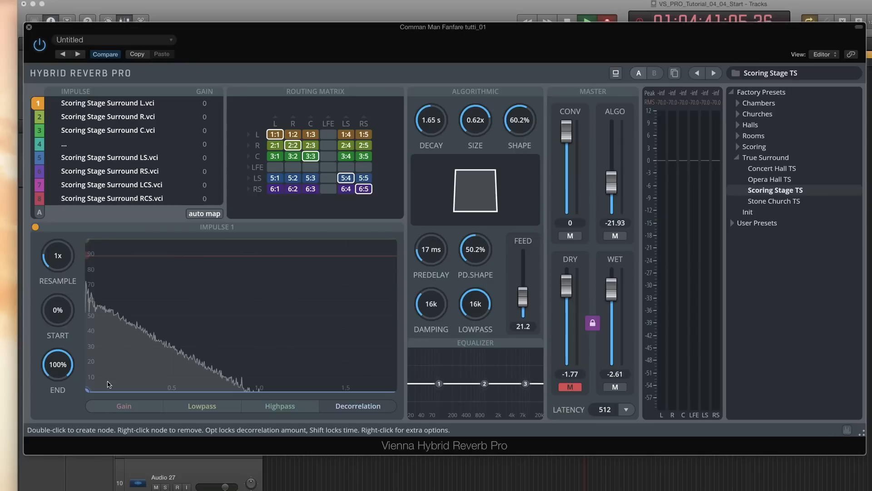
{"action": "left_click_drag", "start_coordinate": [58, 363], "coordinate": [57, 371]}
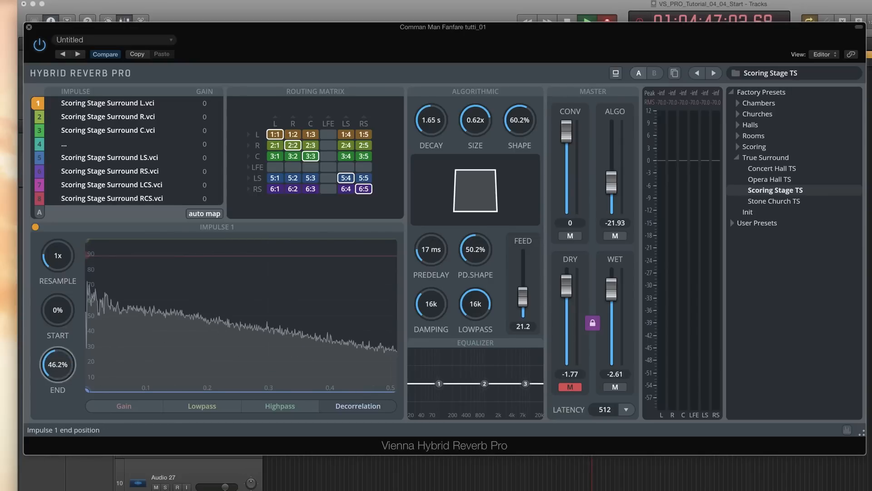
{"action": "left_click_drag", "start_coordinate": [57, 365], "coordinate": [58, 345]}
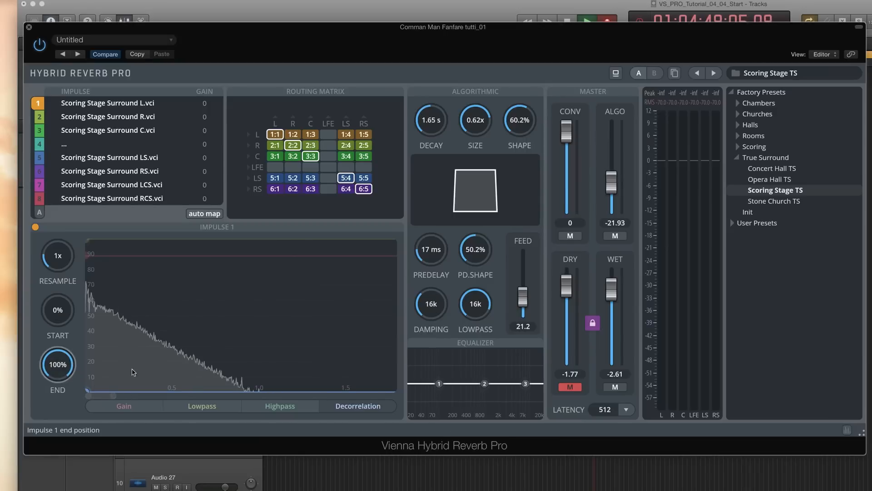
Switch to the Stone Church TS preset, set the dry level to -1.2 dB and unmute it
{"action": "right_click", "coordinate": [184, 323]}
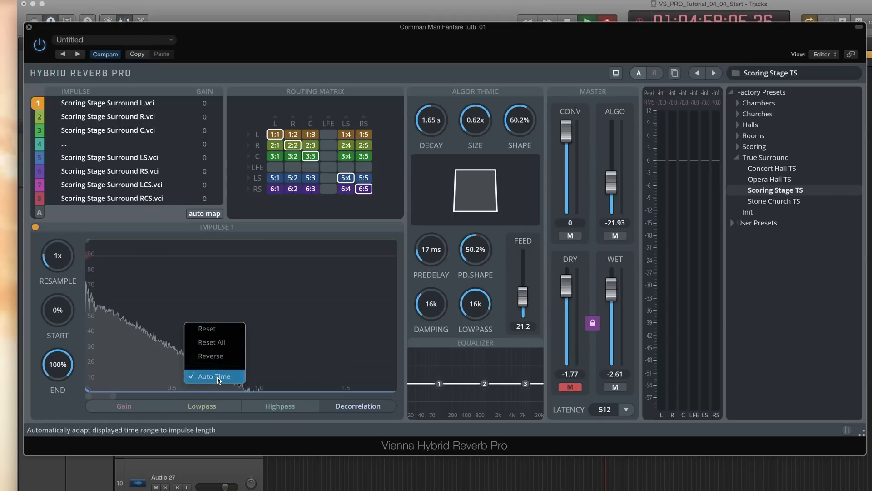
{"action": "left_click", "coordinate": [271, 364]}
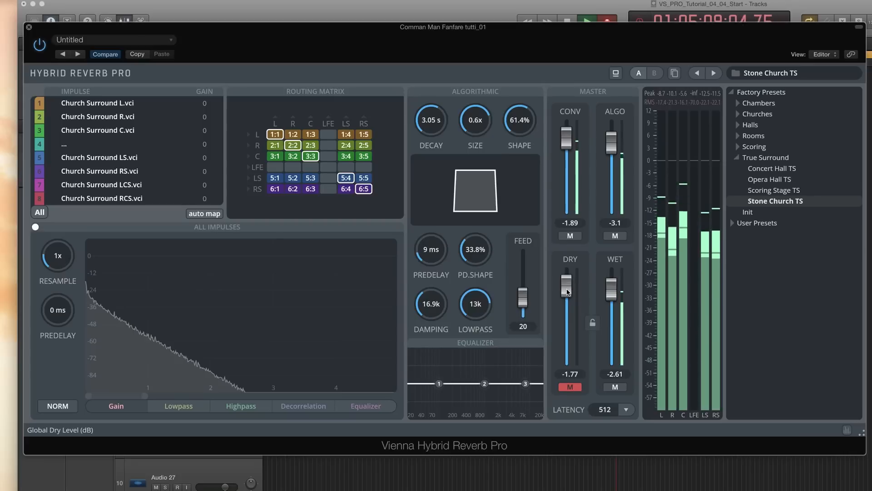
{"action": "left_click_drag", "start_coordinate": [567, 289], "coordinate": [566, 285]}
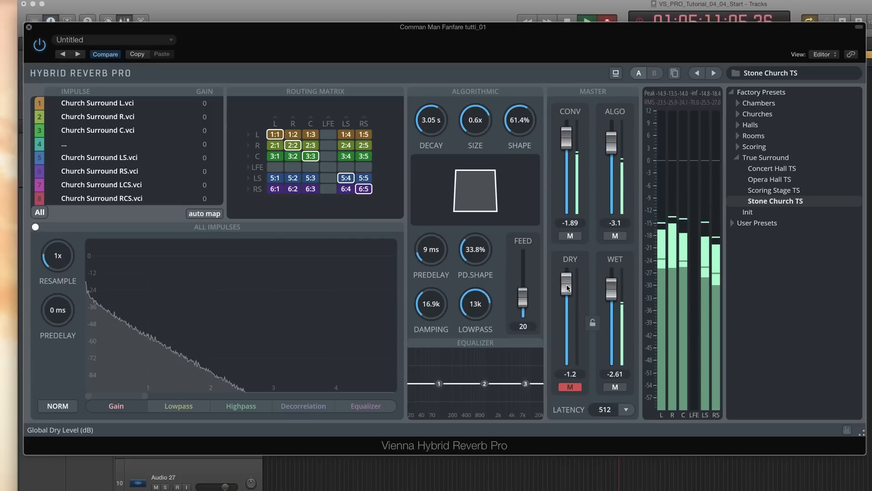
{"action": "left_click", "coordinate": [570, 386]}
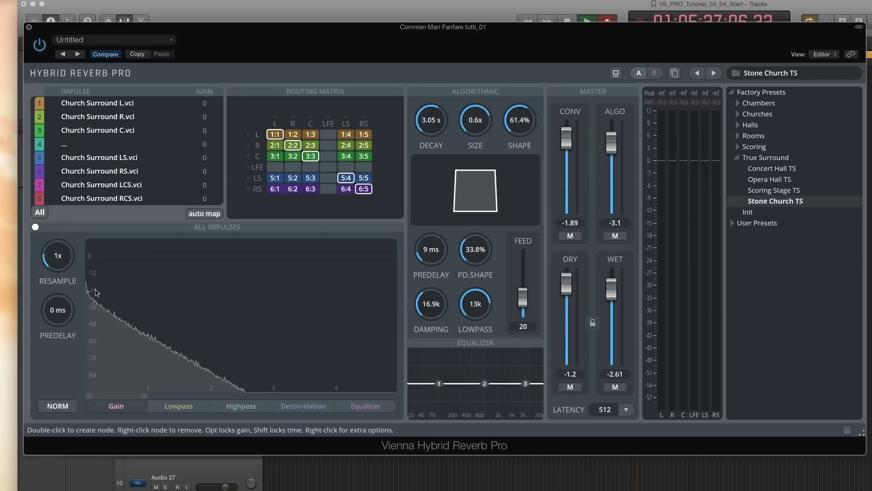
Raise the first equalizer band for all impulses to boost the low end
{"action": "left_click", "coordinate": [356, 409]}
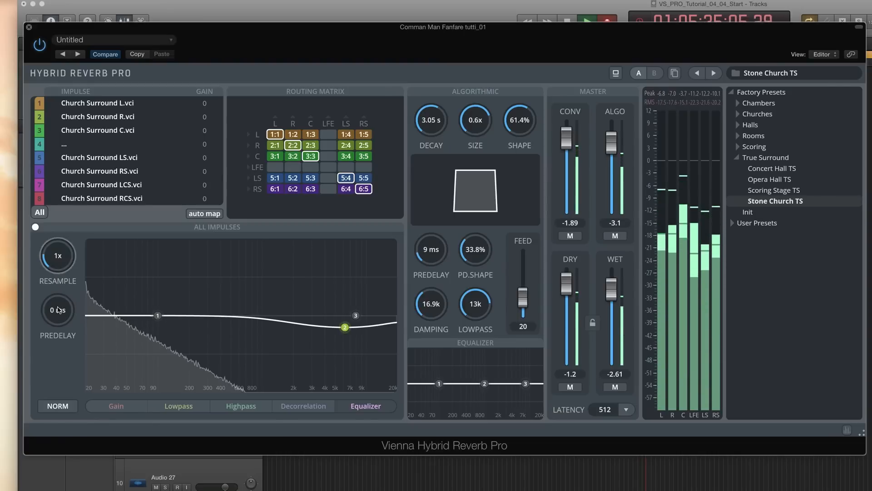
{"action": "left_click_drag", "start_coordinate": [157, 315], "coordinate": [190, 297]}
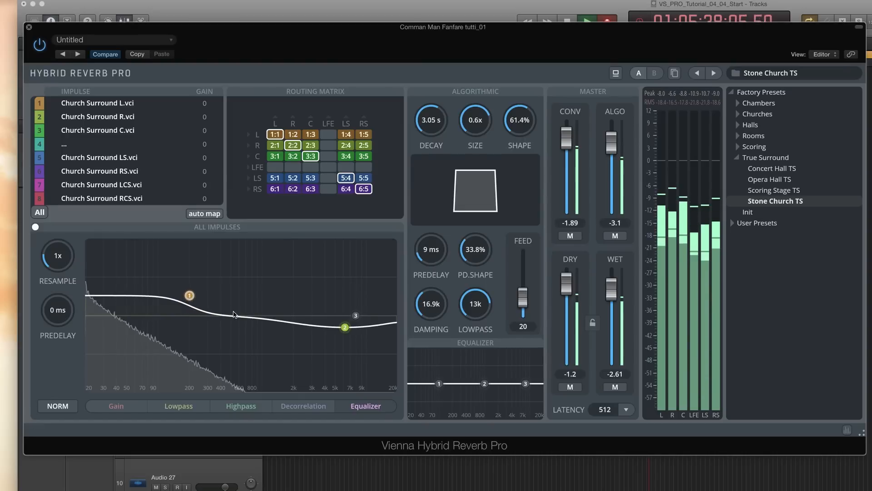
Add a gain envelope for all impulses holding about -8 dB until 0.70 s, then rising to about 0 dB
{"action": "left_click", "coordinate": [135, 407]}
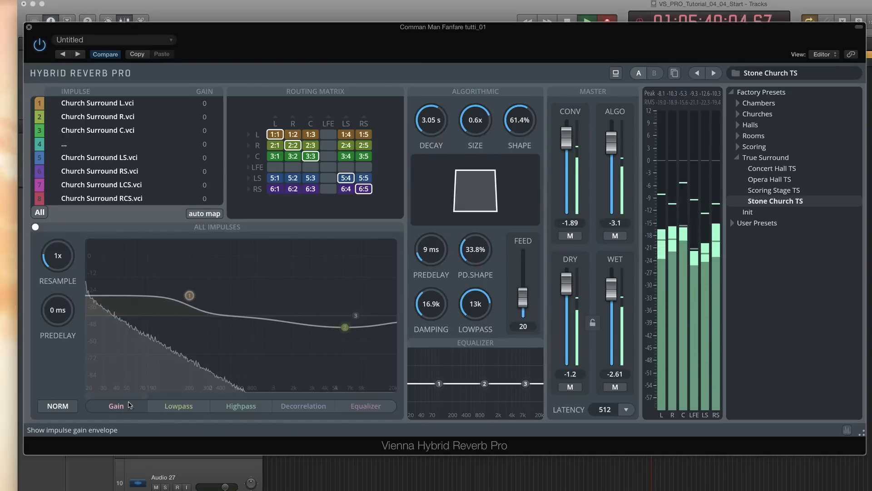
{"action": "double_click", "coordinate": [89, 267]}
{"action": "double_click", "coordinate": [129, 267]}
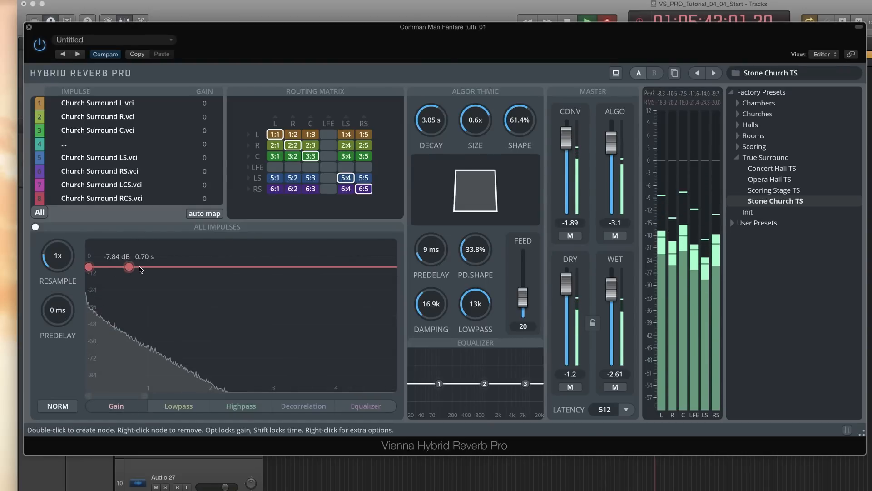
{"action": "double_click", "coordinate": [142, 267]}
{"action": "mouse_move", "coordinate": [143, 256]}
{"action": "left_mouse_down"}
{"action": "mouse_move", "coordinate": [145, 248]}
{"action": "mouse_move", "coordinate": [146, 255]}
{"action": "left_mouse_up"}
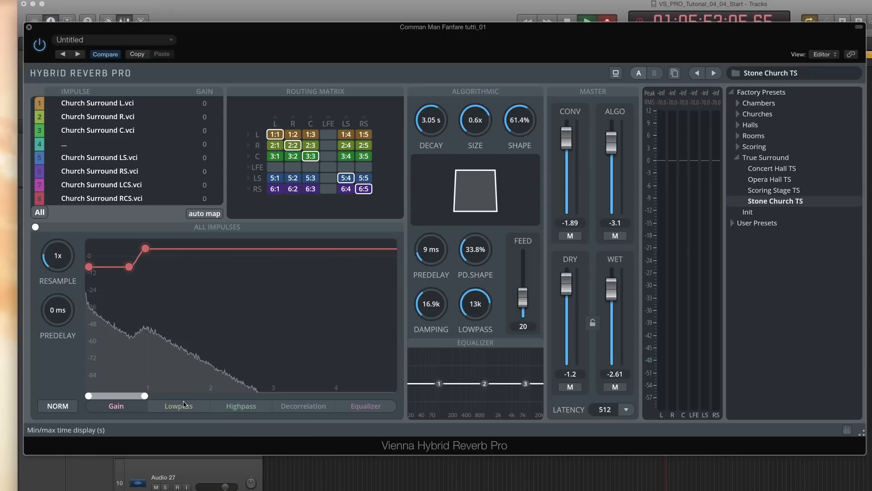
Add a highpass envelope holding about 2.64 kHz, then rising to about 13.8 kHz at 1.27 s
{"action": "left_click", "coordinate": [224, 407]}
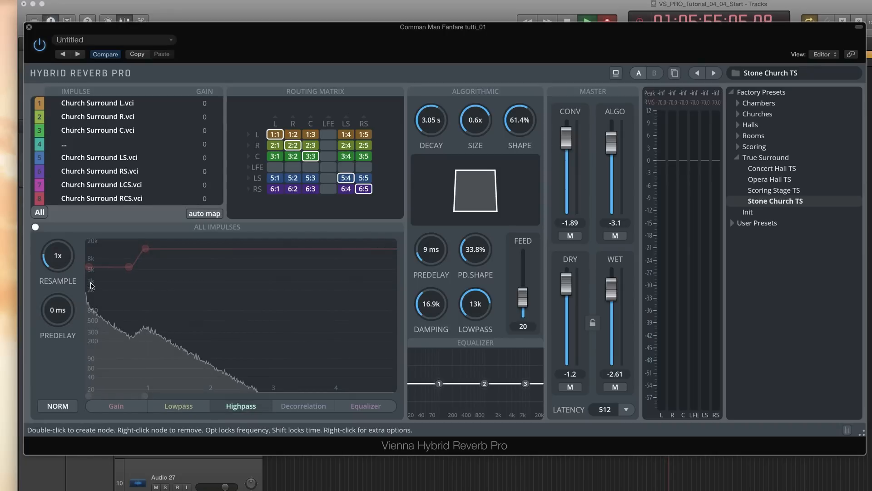
{"action": "double_click", "coordinate": [90, 282]}
{"action": "double_click", "coordinate": [127, 283]}
{"action": "double_click", "coordinate": [153, 283]}
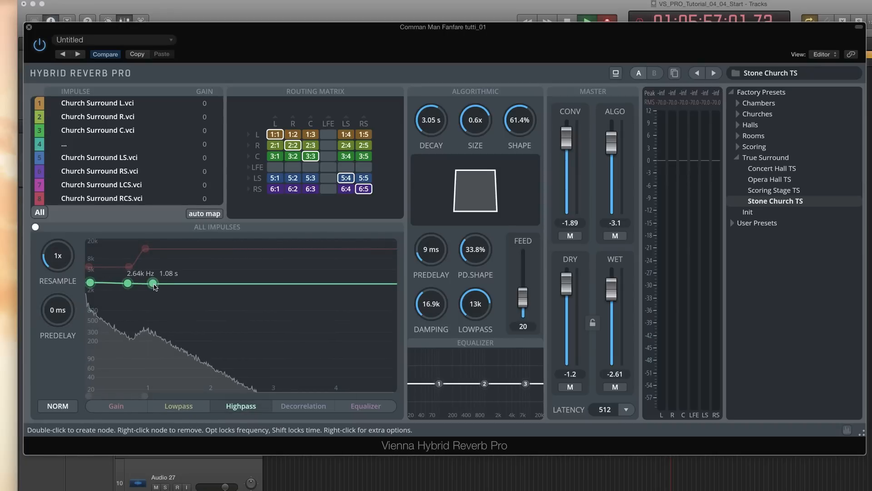
{"action": "left_click_drag", "start_coordinate": [153, 283], "coordinate": [165, 246]}
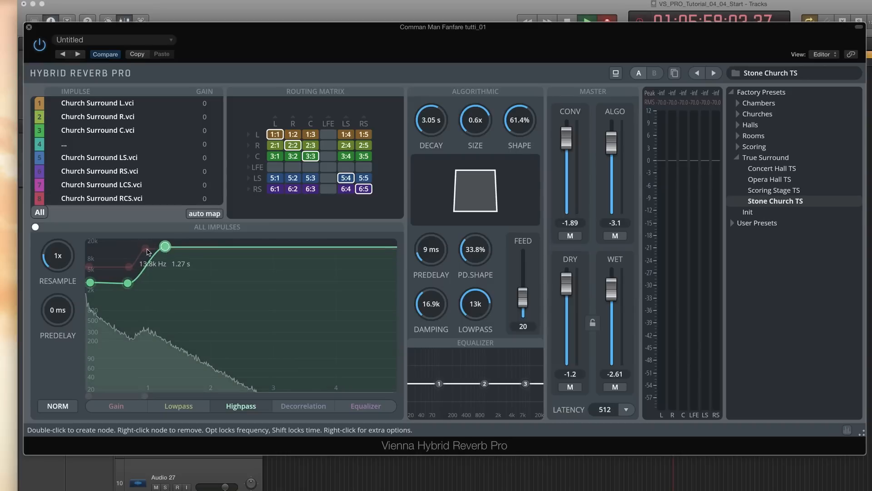
Open the impulse selection menu of the L-R routing cell and close it without changes
{"action": "left_click_drag", "start_coordinate": [51, 321], "coordinate": [58, 262]}
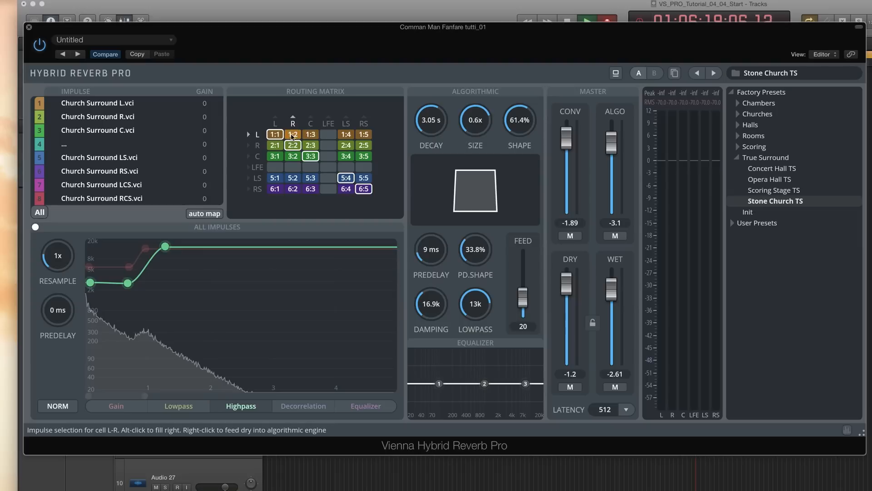
{"action": "left_click", "coordinate": [305, 135]}
{"action": "mouse_move", "coordinate": [307, 160]}
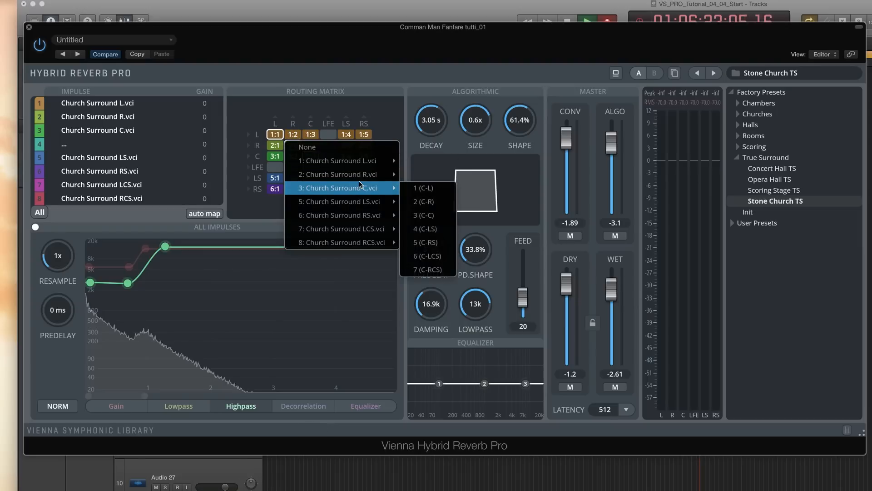
{"action": "left_click", "coordinate": [298, 111]}
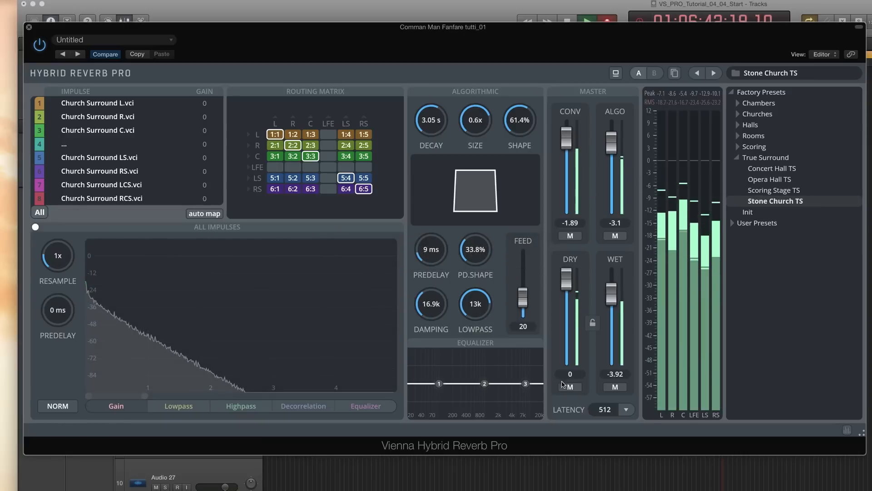
Mute the dry signal and the convolution reverb
{"action": "left_click", "coordinate": [569, 386]}
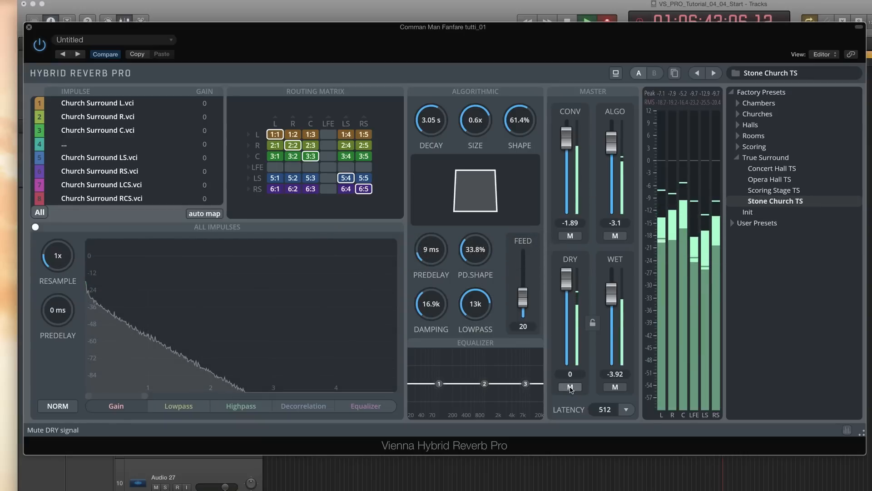
{"action": "left_click", "coordinate": [570, 235]}
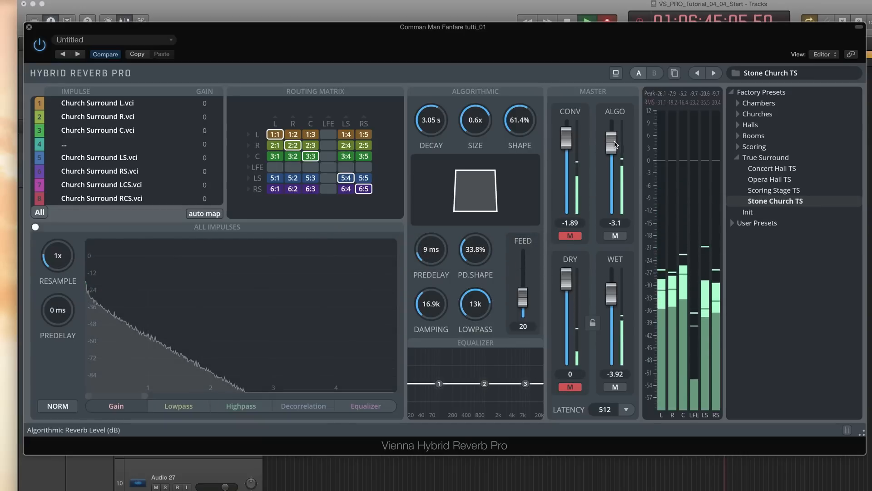
Raise the algorithmic and wet master levels to 0 dB
{"action": "left_click_drag", "start_coordinate": [611, 143], "coordinate": [611, 131]}
{"action": "scroll", "coordinate": [614, 274], "scroll_direction": "up", "scroll_amount": 2}
{"action": "scroll", "coordinate": [614, 275], "scroll_direction": "up", "scroll_amount": 8}
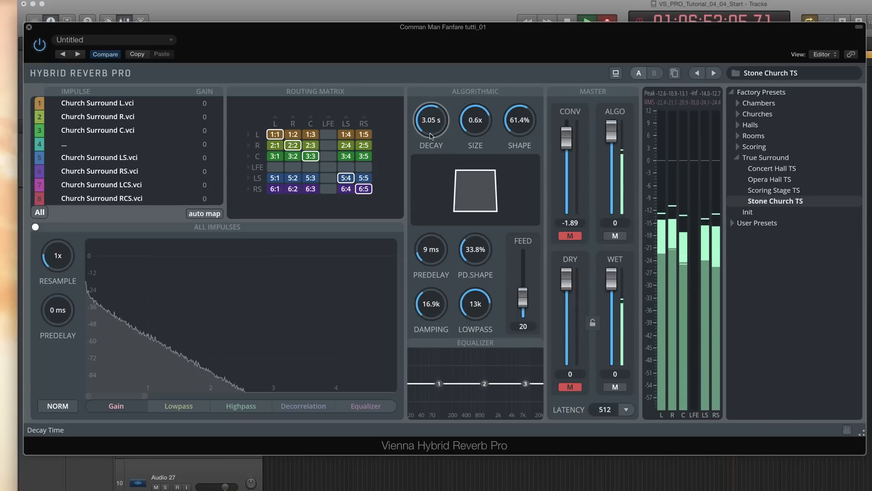
Set the algorithmic decay to 4.01 s and the size to 0.51x
{"action": "mouse_move", "coordinate": [431, 135]}
{"action": "left_mouse_down"}
{"action": "mouse_move", "coordinate": [431, 96]}
{"action": "mouse_move", "coordinate": [431, 152]}
{"action": "mouse_move", "coordinate": [431, 142]}
{"action": "left_mouse_up"}
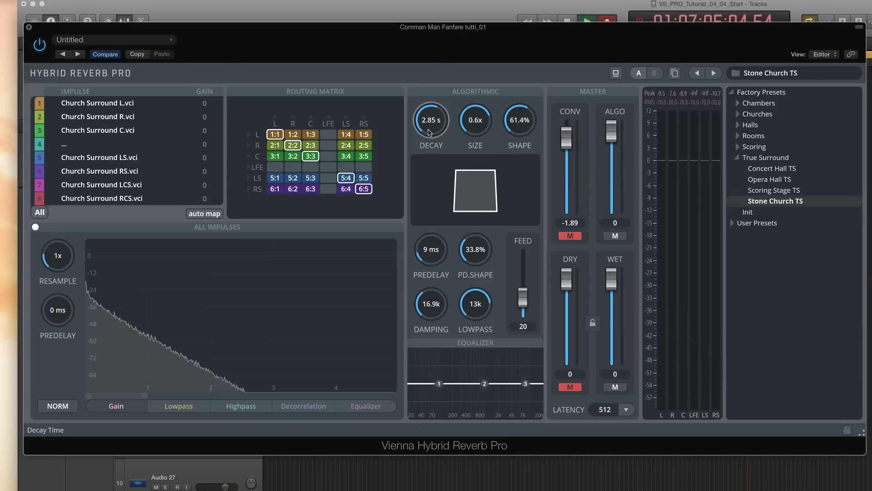
{"action": "left_click_drag", "start_coordinate": [483, 132], "coordinate": [519, 127]}
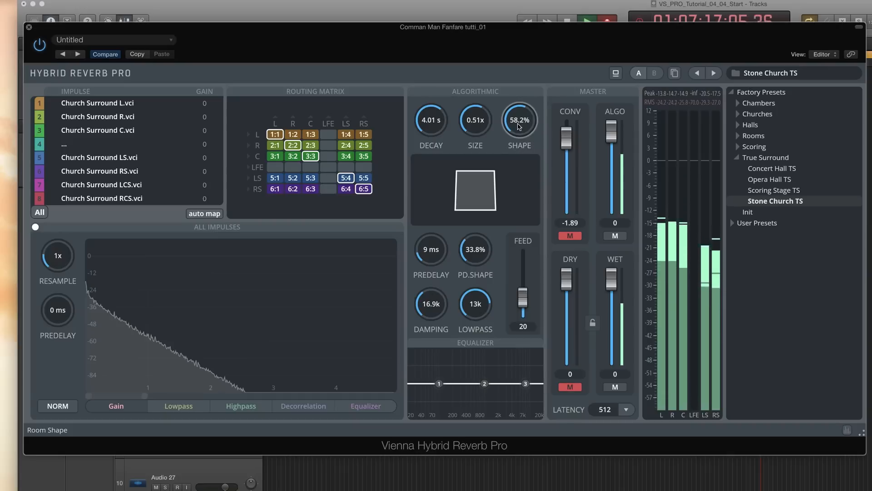
Sweep the room shape, settling at 45.4%, and unmute the dry signal
{"action": "left_click_drag", "start_coordinate": [518, 125], "coordinate": [516, 172]}
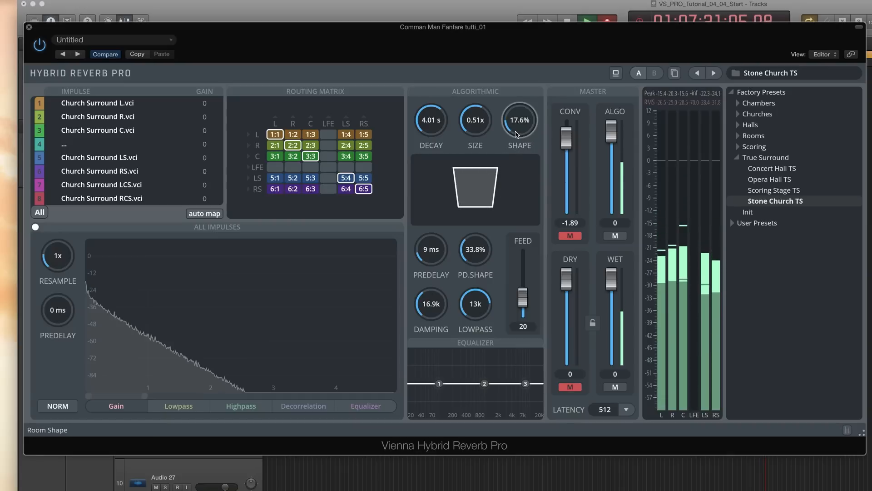
{"action": "left_click_drag", "start_coordinate": [519, 122], "coordinate": [519, 41]}
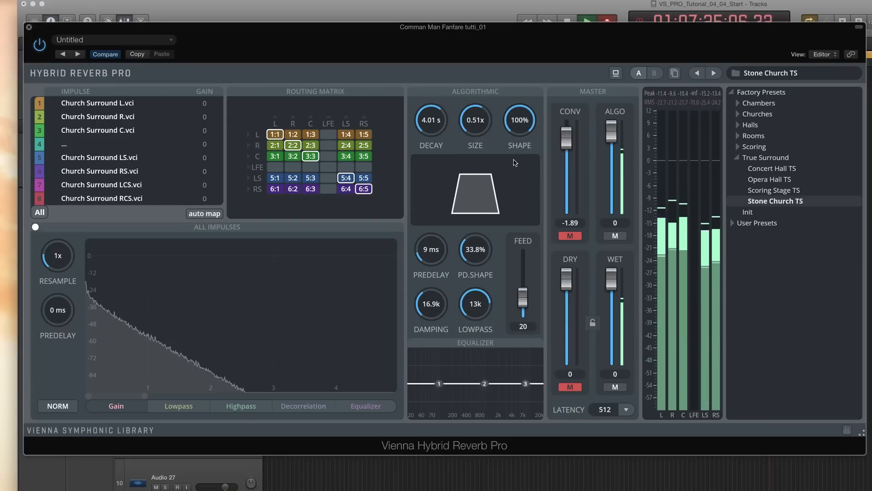
{"action": "left_click_drag", "start_coordinate": [513, 131], "coordinate": [513, 159]}
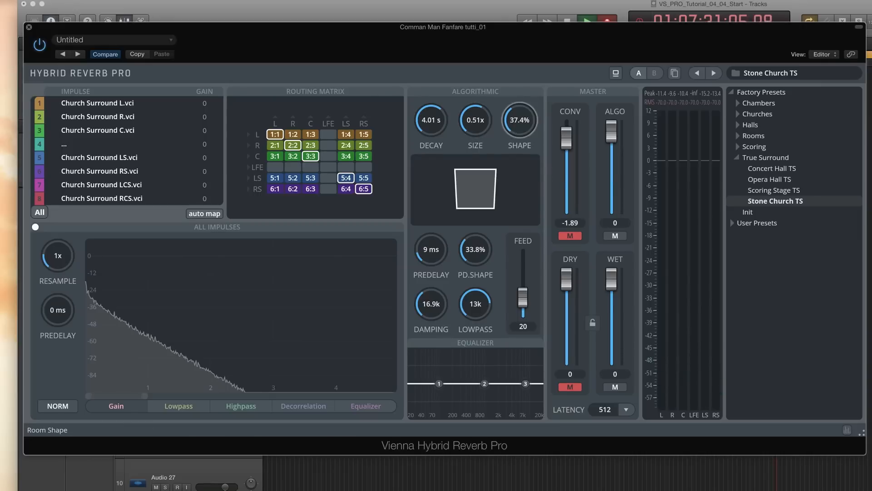
{"action": "left_click_drag", "start_coordinate": [519, 120], "coordinate": [519, 114]}
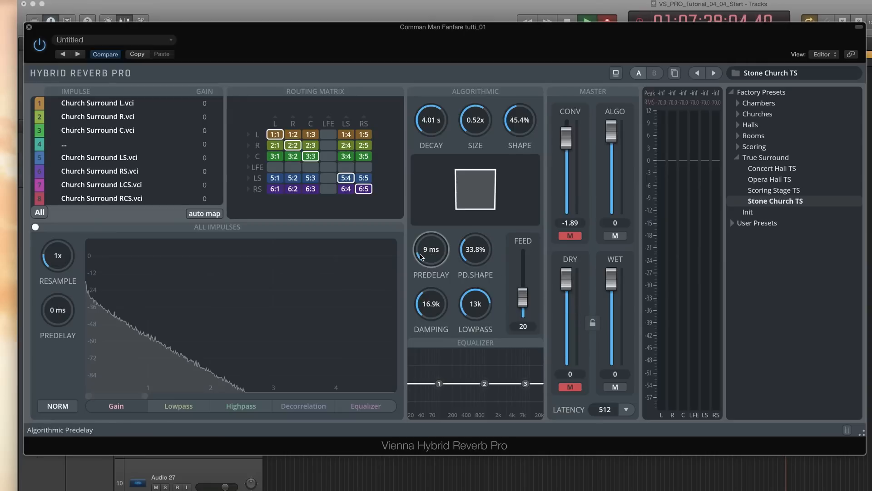
{"action": "left_click", "coordinate": [570, 386]}
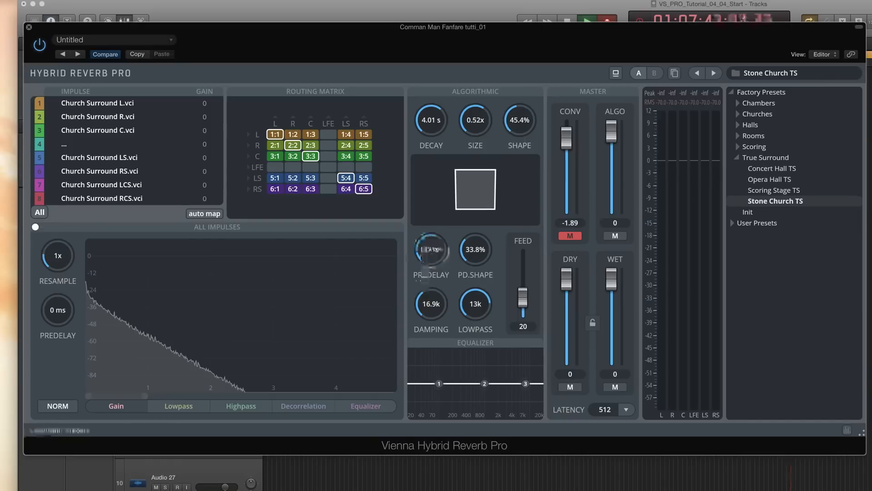
Set the algorithmic predelay to 19 ms and the predelay shape to 75.6% while playing back
{"action": "left_click_drag", "start_coordinate": [420, 258], "coordinate": [421, 260]}
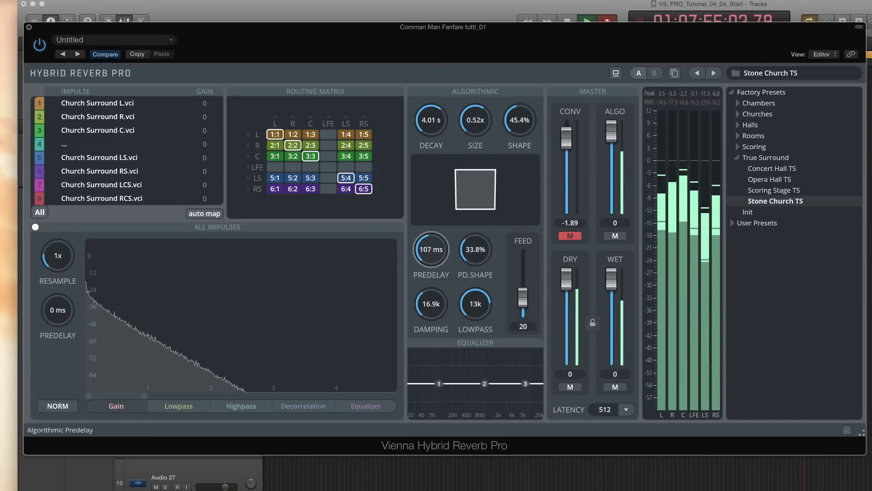
{"action": "left_click_drag", "start_coordinate": [423, 263], "coordinate": [428, 261]}
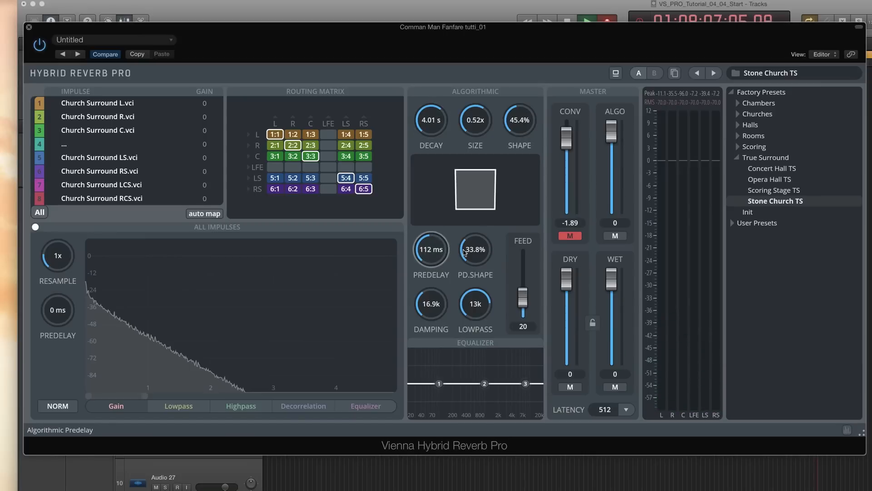
{"action": "left_click_drag", "start_coordinate": [464, 252], "coordinate": [463, 250]}
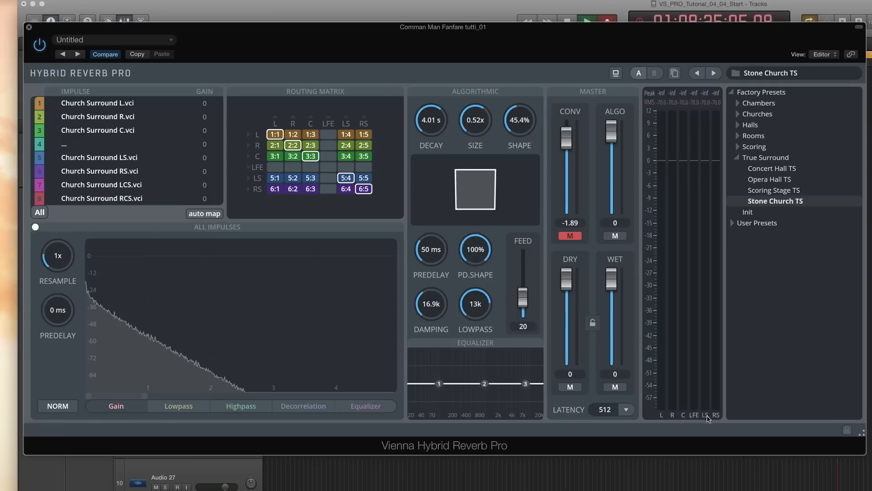
{"action": "key", "text": "space"}
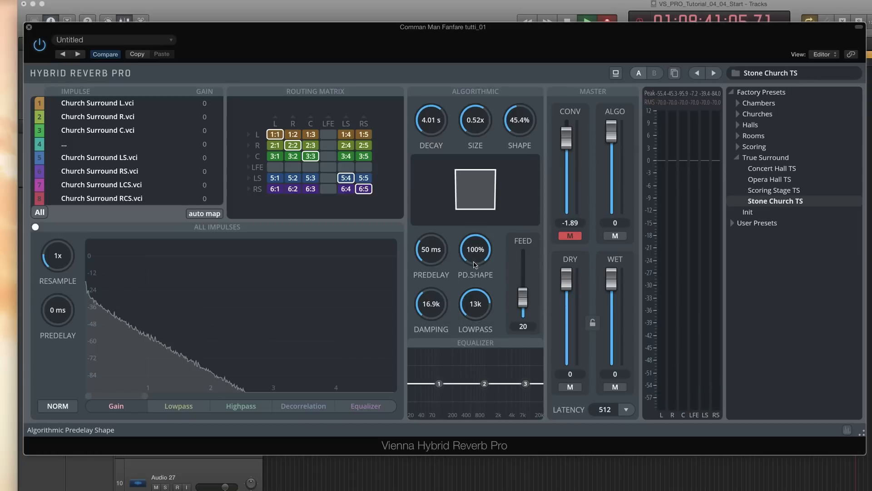
{"action": "left_click_drag", "start_coordinate": [432, 243], "coordinate": [431, 246]}
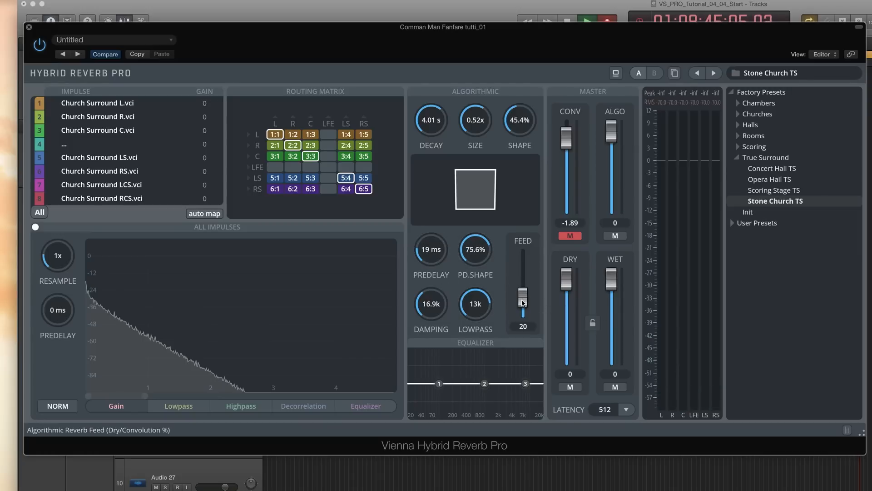
Sweep the algorithmic reverb feed between its extremes, settling at 53.71
{"action": "left_click_drag", "start_coordinate": [524, 290], "coordinate": [525, 262]}
{"action": "left_click", "coordinate": [567, 238]}
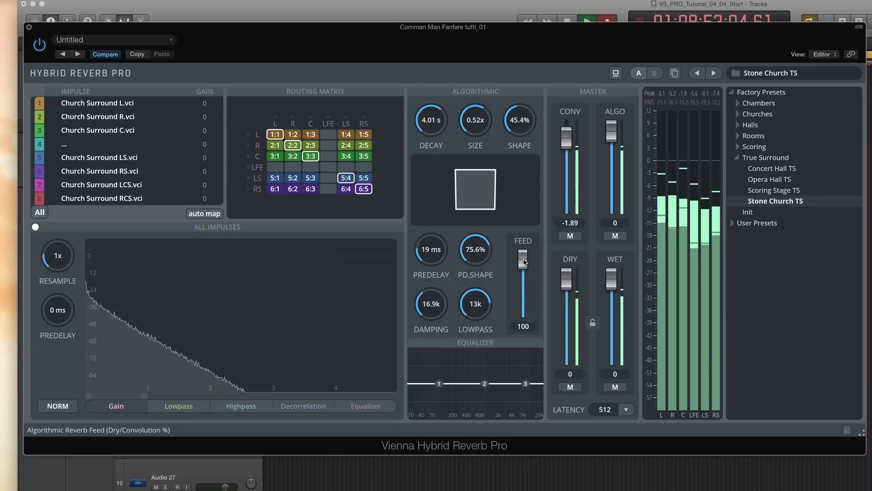
{"action": "left_click_drag", "start_coordinate": [525, 262], "coordinate": [524, 324]}
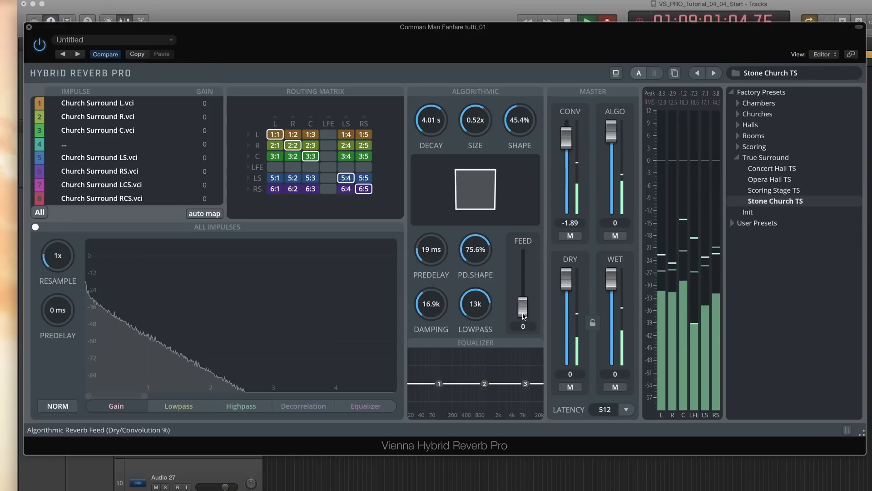
{"action": "left_click_drag", "start_coordinate": [523, 316], "coordinate": [520, 273]}
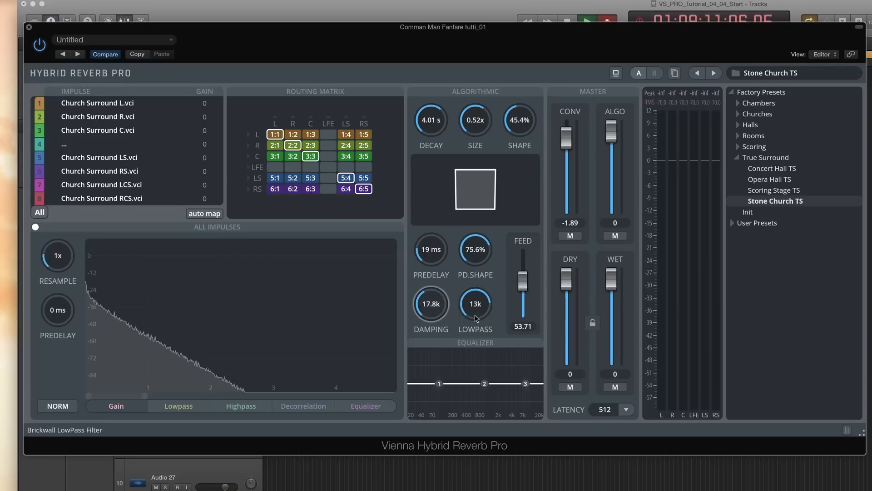
Lower the lowpass to 12k and raise a high-frequency shelf with equalizer band 3
{"action": "left_click_drag", "start_coordinate": [475, 317], "coordinate": [476, 315]}
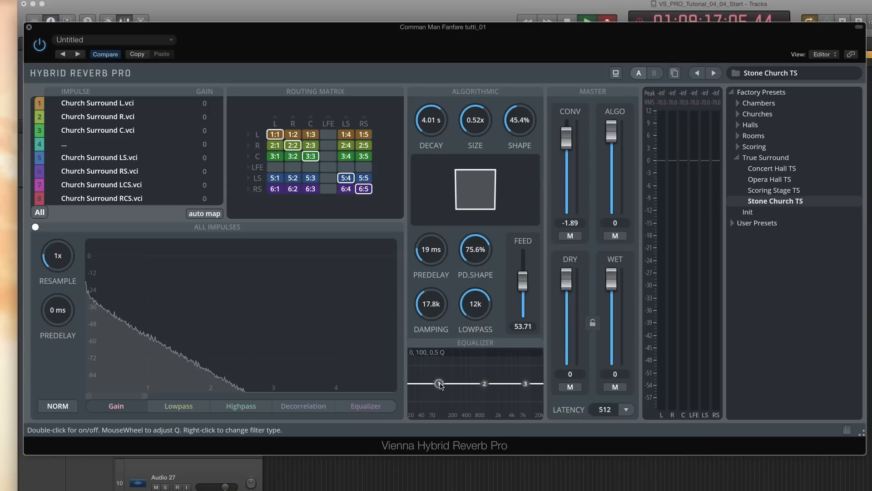
{"action": "left_click_drag", "start_coordinate": [439, 385], "coordinate": [442, 370]}
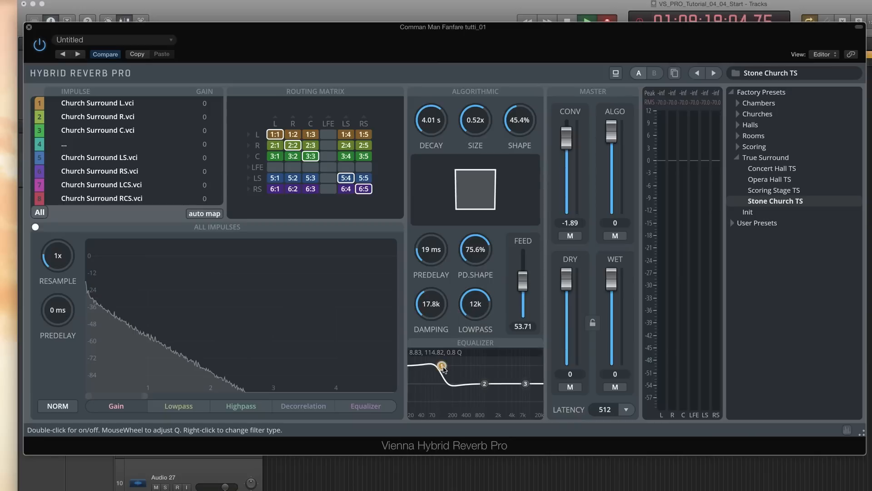
{"action": "scroll", "coordinate": [443, 367], "scroll_direction": "down", "scroll_amount": 3}
{"action": "left_click_drag", "start_coordinate": [443, 367], "coordinate": [439, 386]}
{"action": "left_click_drag", "start_coordinate": [525, 384], "coordinate": [500, 370]}
Set the algorithmic decay to 2.66 s and size to 0.48x, and close the reverb window
{"action": "left_click_drag", "start_coordinate": [475, 119], "coordinate": [435, 144]}
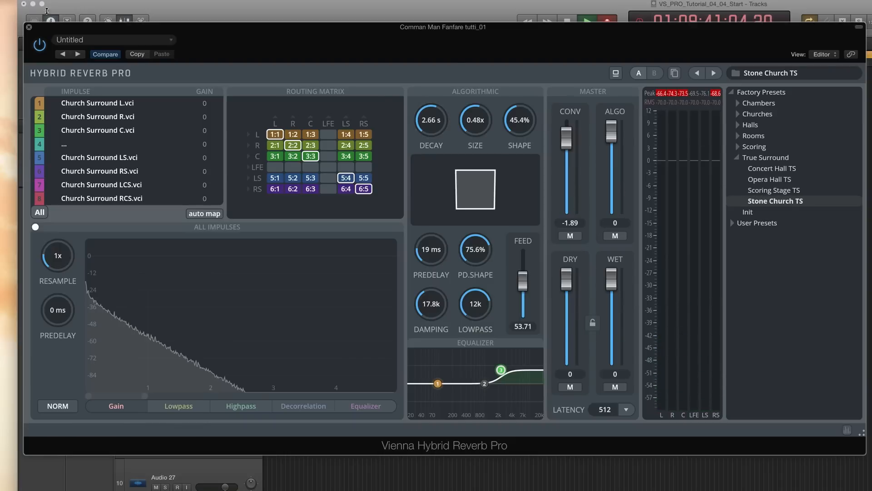
{"action": "left_click", "coordinate": [29, 28]}
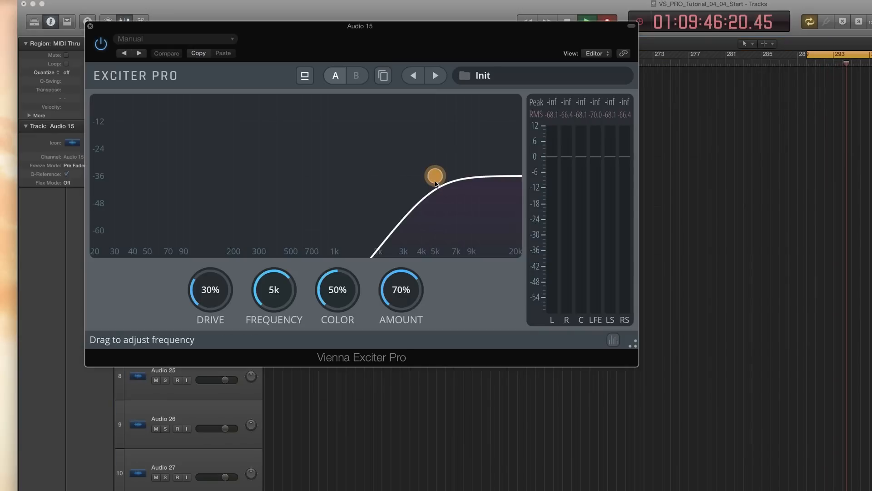
Sweep the Exciter Pro drive, settling at 78.4%, with the frequency set to 1.87k
{"action": "mouse_move", "coordinate": [278, 298]}
{"action": "left_mouse_down"}
{"action": "mouse_move", "coordinate": [278, 327]}
{"action": "mouse_move", "coordinate": [276, 296]}
{"action": "left_mouse_up"}
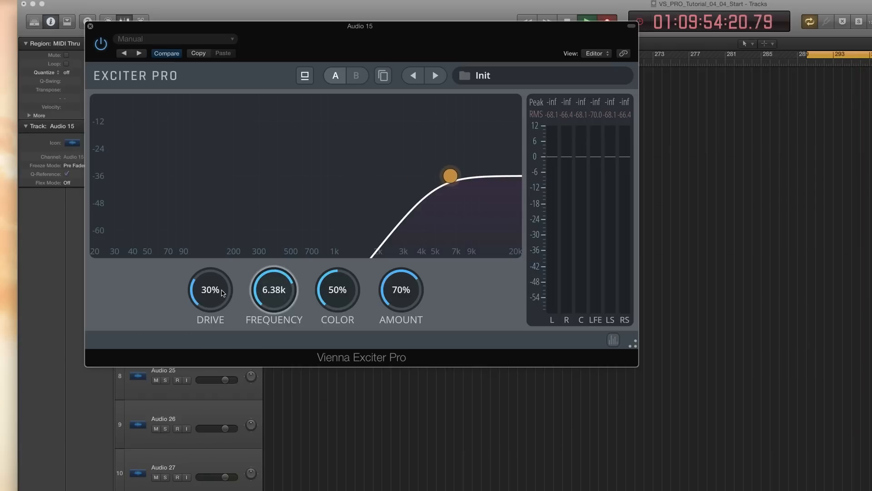
{"action": "left_click_drag", "start_coordinate": [211, 291], "coordinate": [210, 287]}
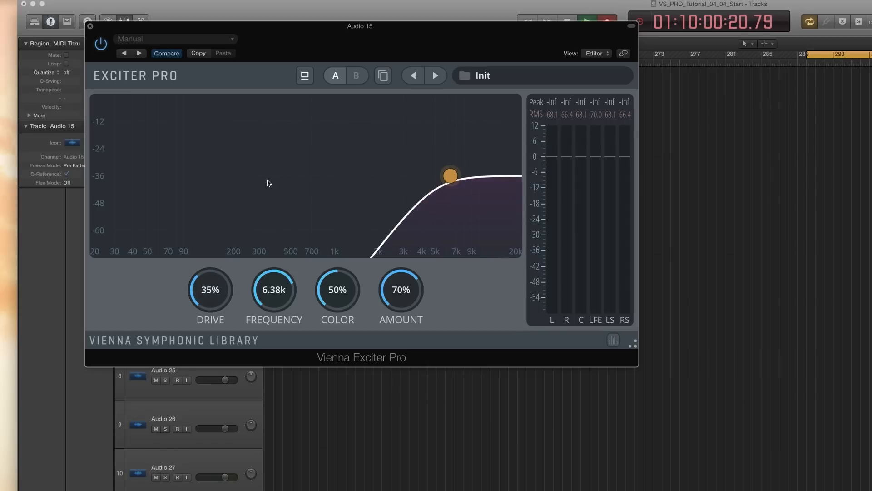
{"action": "left_click_drag", "start_coordinate": [217, 290], "coordinate": [217, 291]}
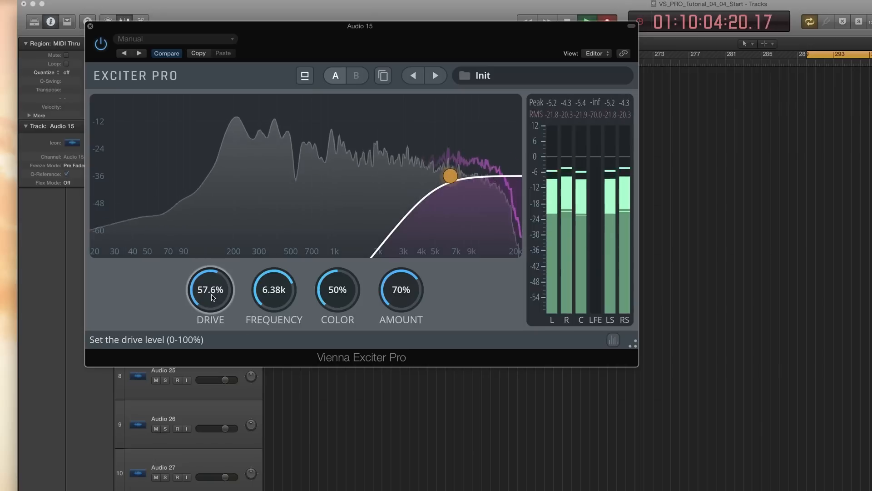
{"action": "left_click_drag", "start_coordinate": [211, 296], "coordinate": [211, 326]}
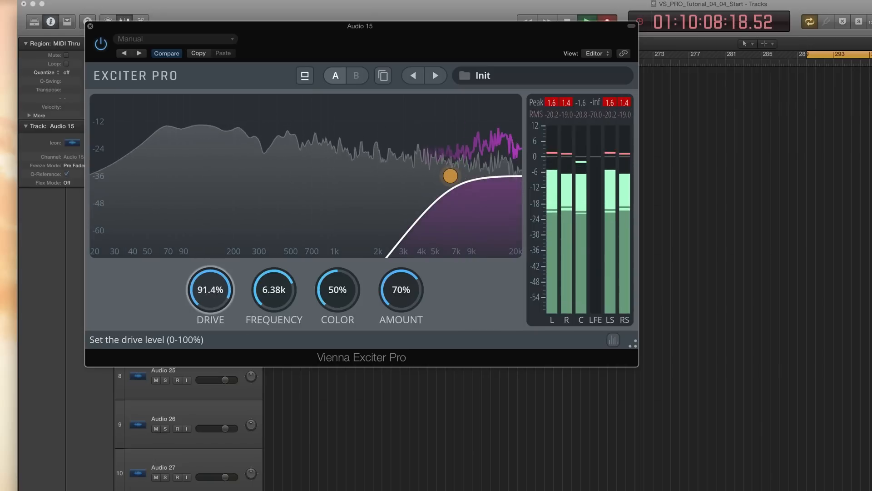
{"action": "left_click_drag", "start_coordinate": [211, 231], "coordinate": [211, 256]}
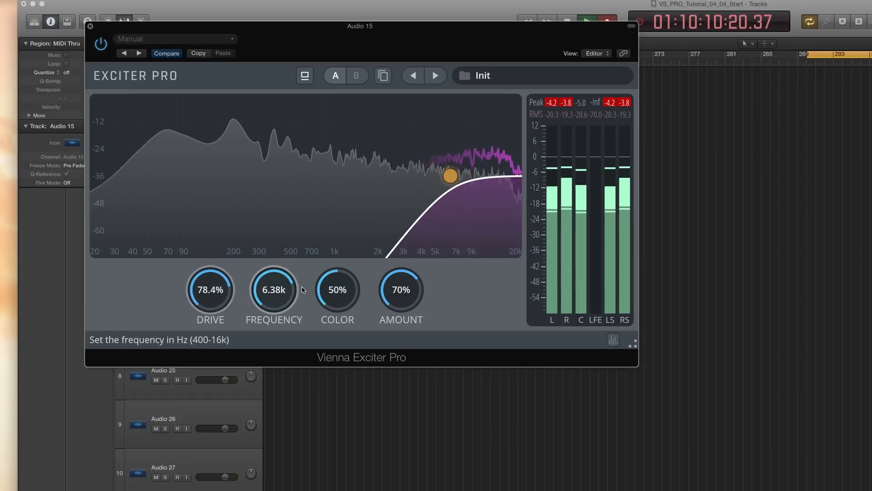
{"action": "left_click_drag", "start_coordinate": [275, 289], "coordinate": [275, 340]}
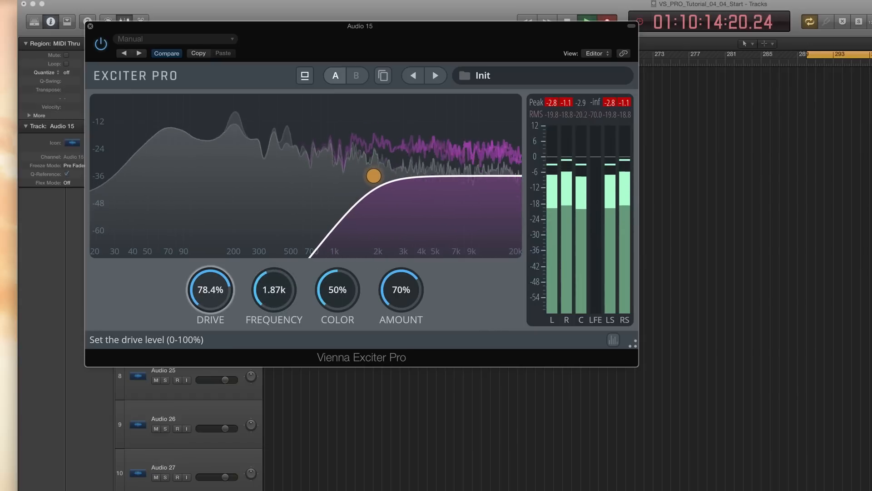
Set the exciter drive to 74.4%, frequency to 2.43k, color to 0.2% and amount to 42.8%
{"action": "left_click_drag", "start_coordinate": [210, 290], "coordinate": [210, 286]}
{"action": "mouse_move", "coordinate": [274, 289]}
{"action": "left_mouse_down"}
{"action": "mouse_move", "coordinate": [273, 302]}
{"action": "mouse_move", "coordinate": [274, 277]}
{"action": "mouse_move", "coordinate": [274, 287]}
{"action": "left_mouse_up"}
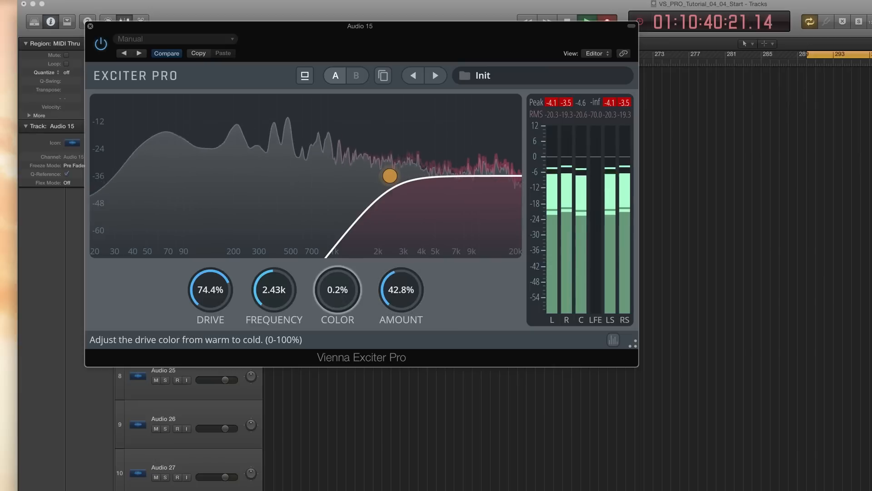
{"action": "left_click_drag", "start_coordinate": [338, 291], "coordinate": [338, 285]}
{"action": "left_click_drag", "start_coordinate": [273, 289], "coordinate": [274, 278]}
{"action": "left_click_drag", "start_coordinate": [402, 289], "coordinate": [357, 302]}
Fine-tune the exciter frequency and amount
{"action": "mouse_move", "coordinate": [272, 296]}
{"action": "left_mouse_down"}
{"action": "mouse_move", "coordinate": [272, 304]}
{"action": "mouse_move", "coordinate": [272, 295]}
{"action": "left_mouse_up"}
{"action": "left_click_drag", "start_coordinate": [401, 295], "coordinate": [401, 317]}
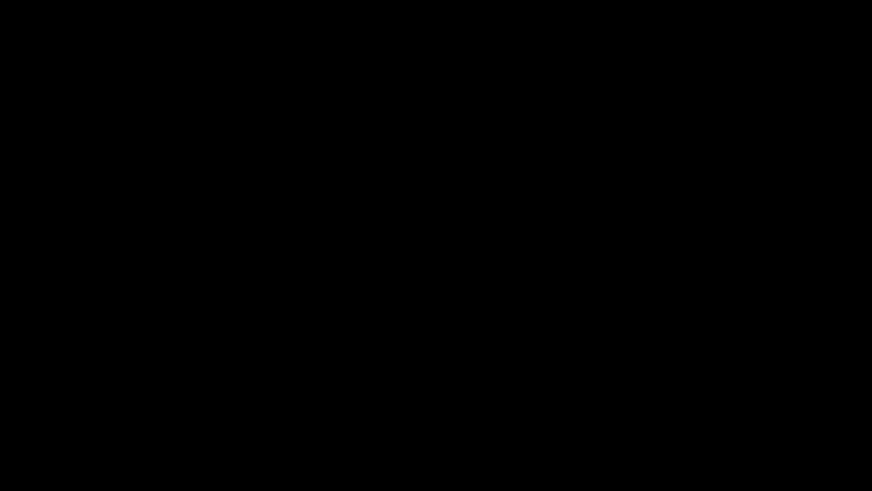